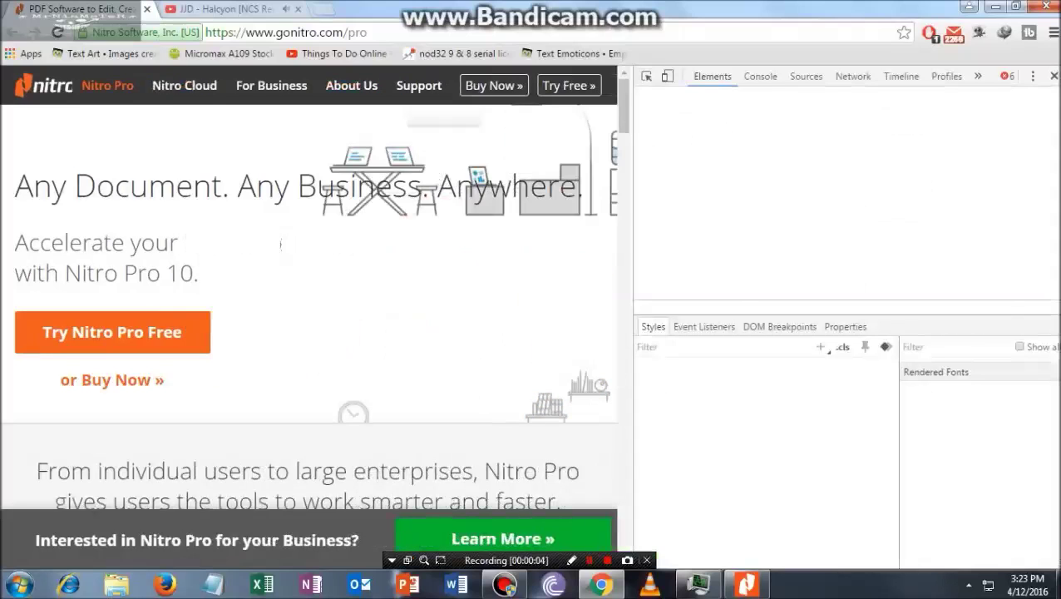
# Close the developer tools, view the Nitro Pro 14-day free trial form and dismiss it without submitting.
pyautogui.press('F12')
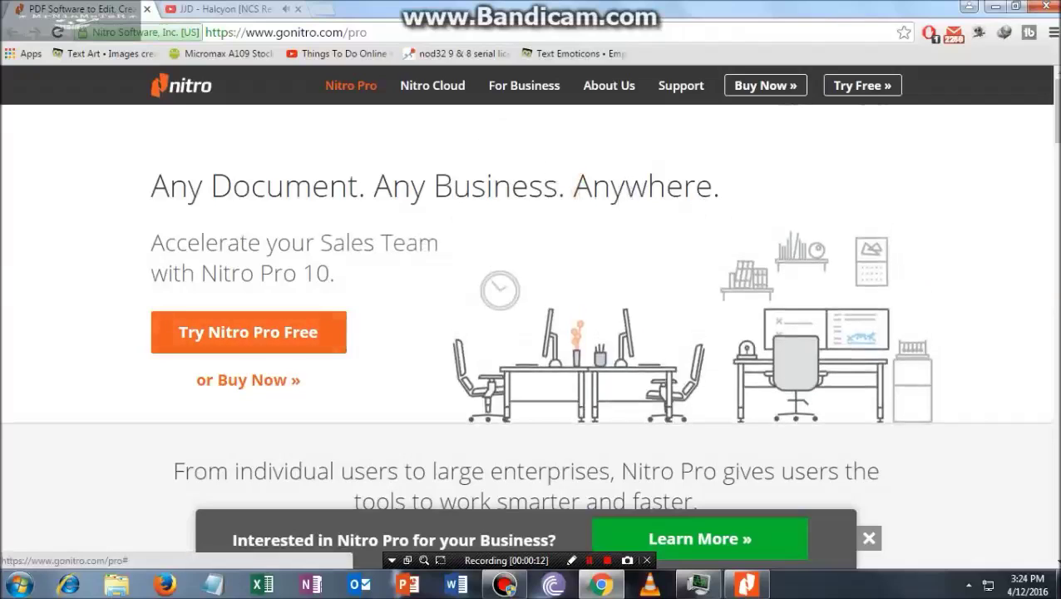
pyautogui.click(326, 330)
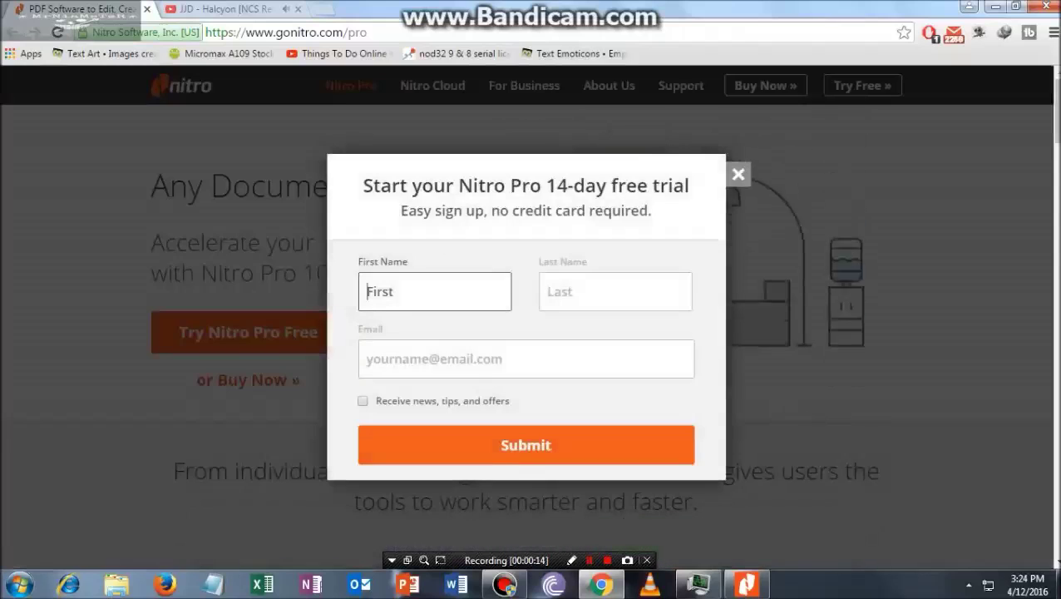
pyautogui.click(434, 292)
pyautogui.click(600, 292)
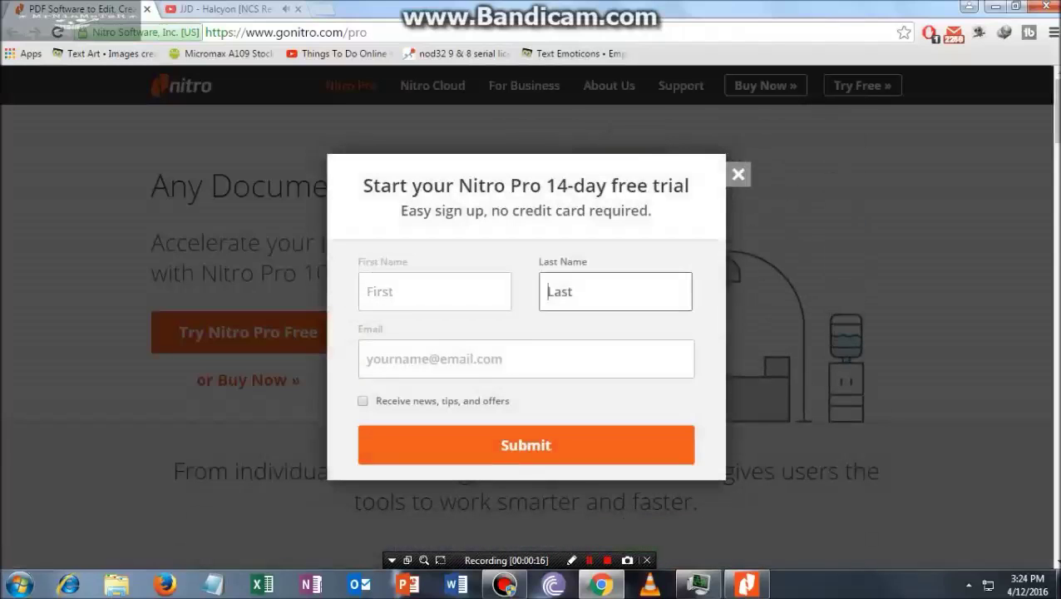
pyautogui.click(541, 359)
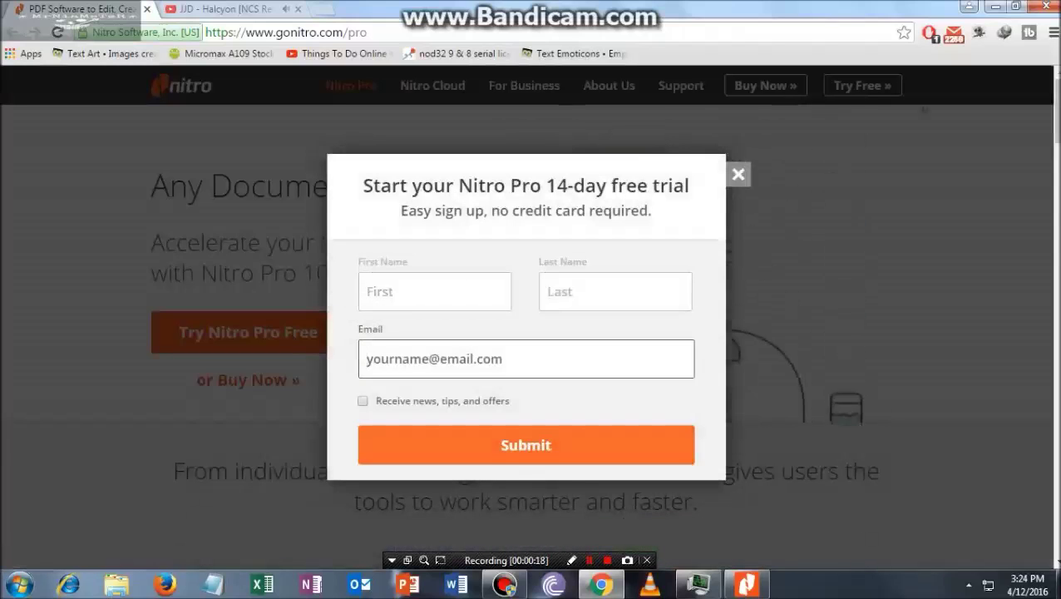
pyautogui.click(739, 175)
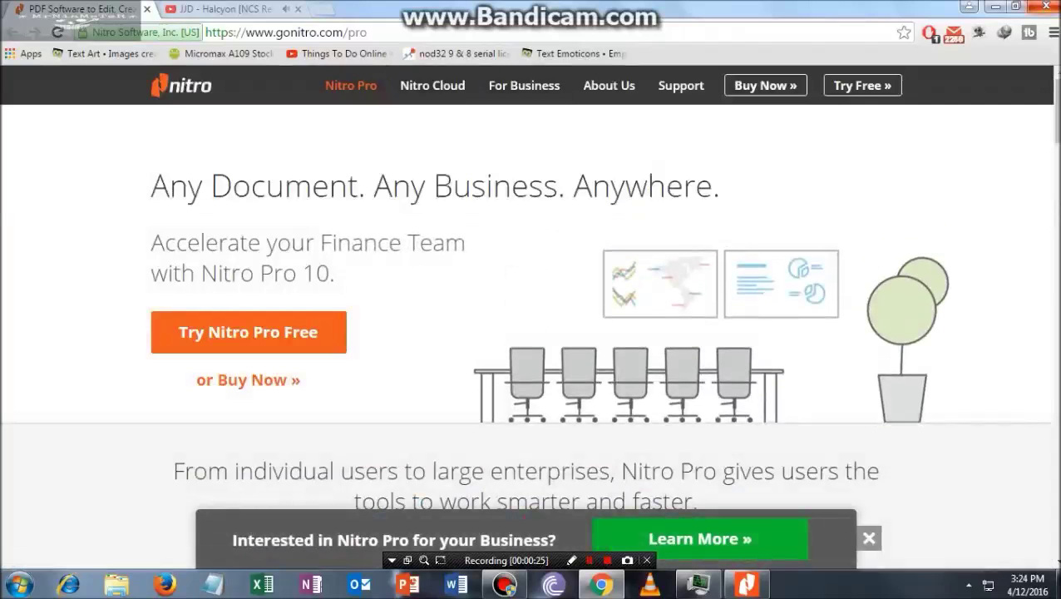
# Minimize the browser and the Nitro Pro window to show the desktop.
pyautogui.click(994, 6)
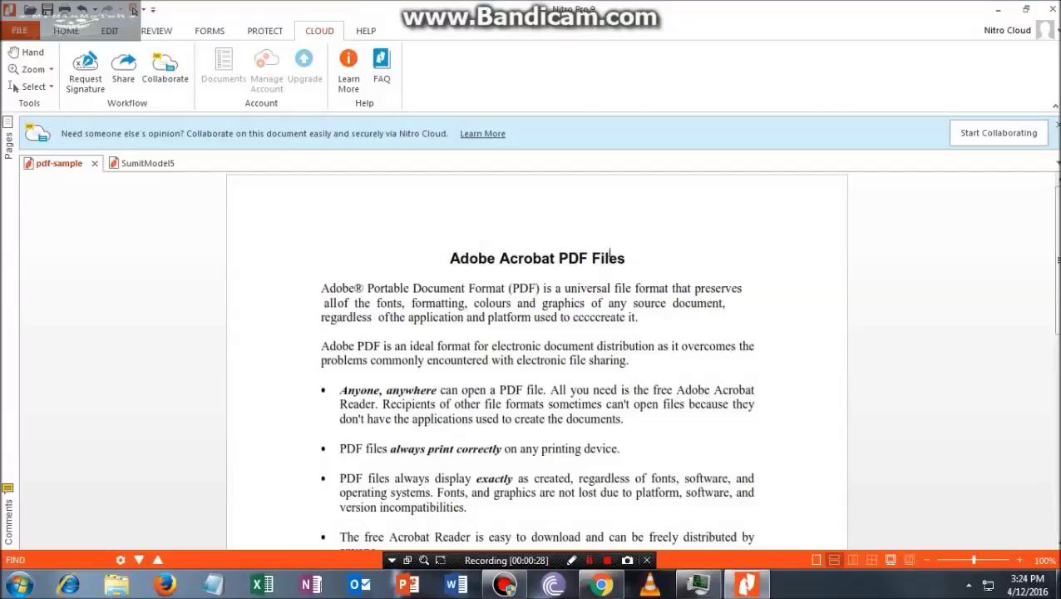
pyautogui.press('super+d')
pyautogui.rightClick(748, 586)
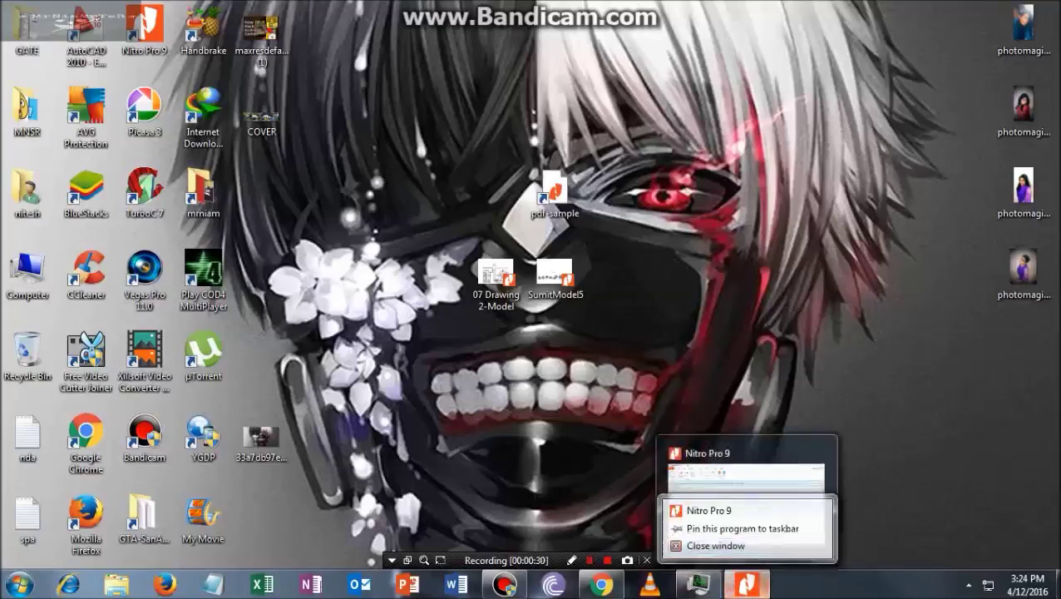
pyautogui.click(715, 545)
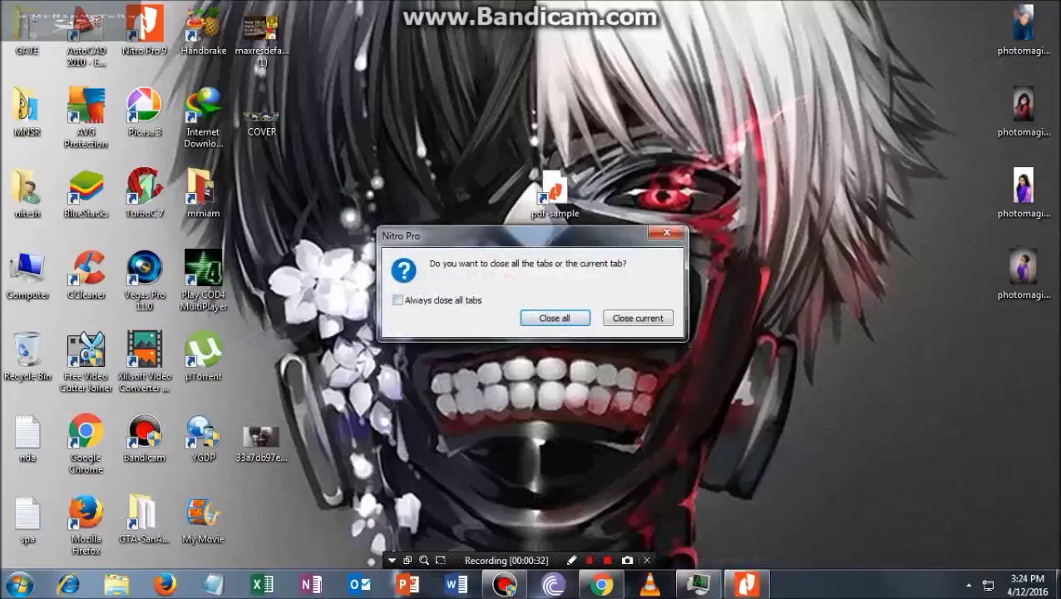
pyautogui.press('Return')
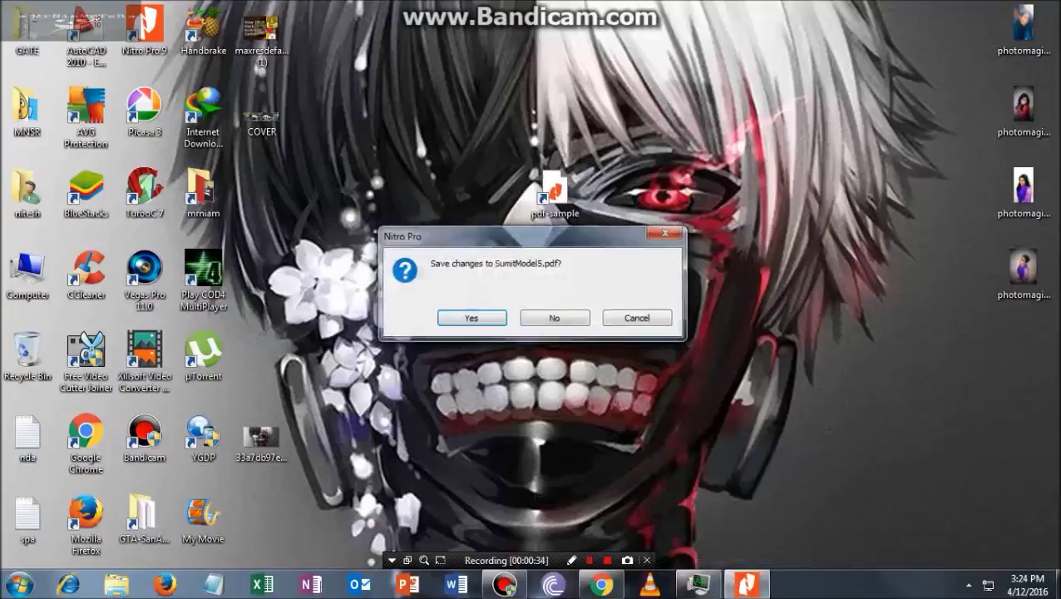
pyautogui.click(637, 318)
# Close Nitro Pro 9 with all its tabs, saving the changes to pdf-sample.pdf and SumitModel5.pdf.
pyautogui.rightClick(746, 584)
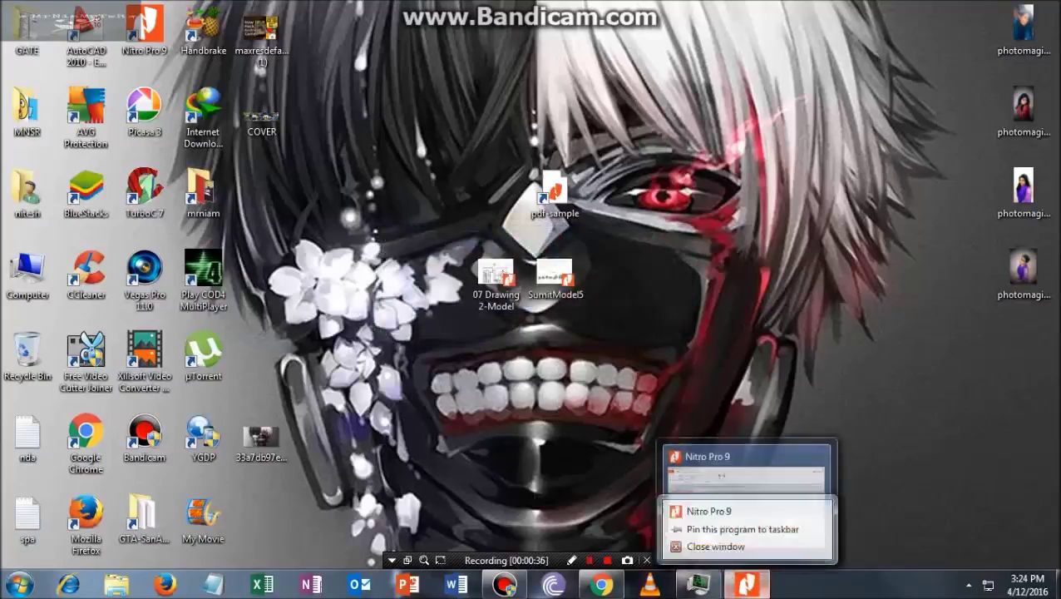
pyautogui.click(713, 543)
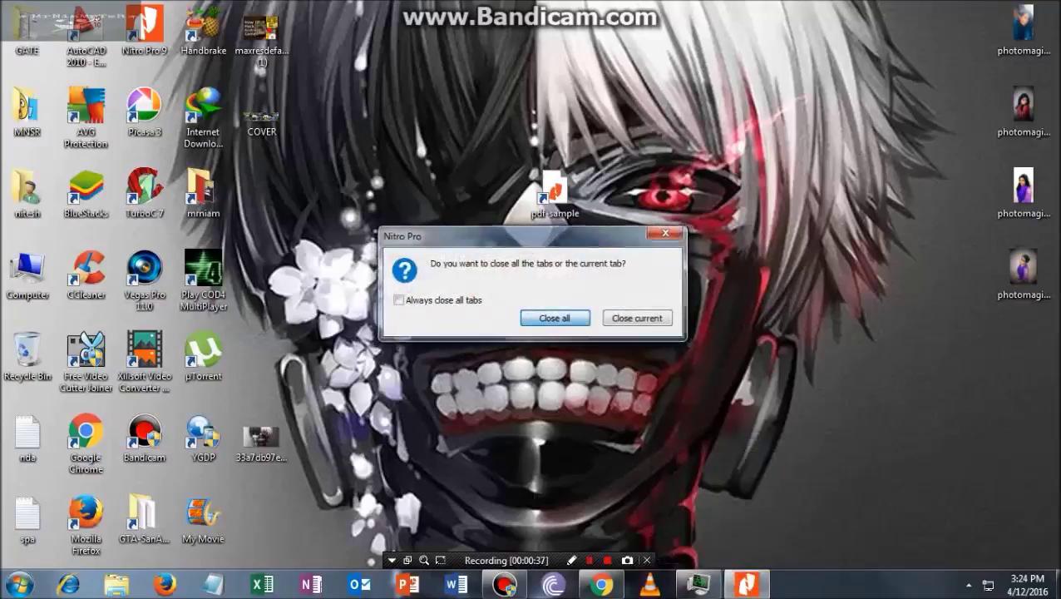
pyautogui.press('Return')
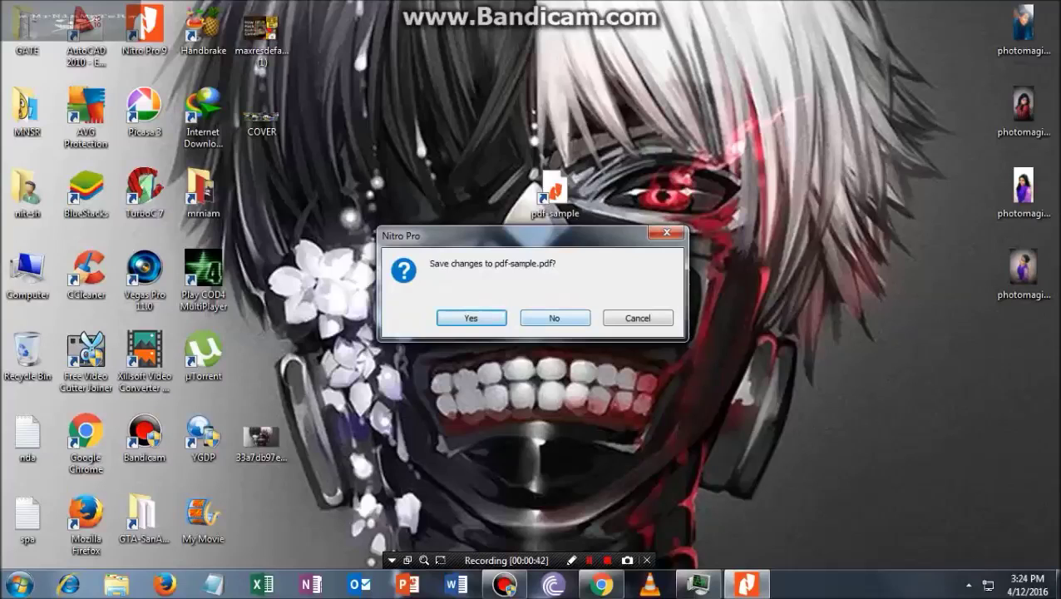
pyautogui.click(471, 318)
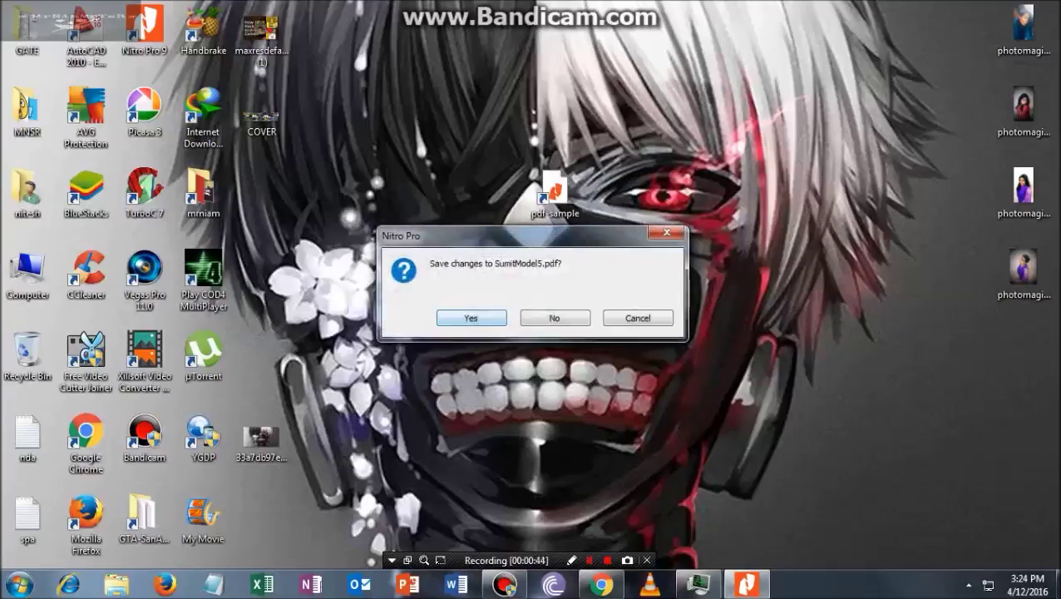
pyautogui.press('Return')
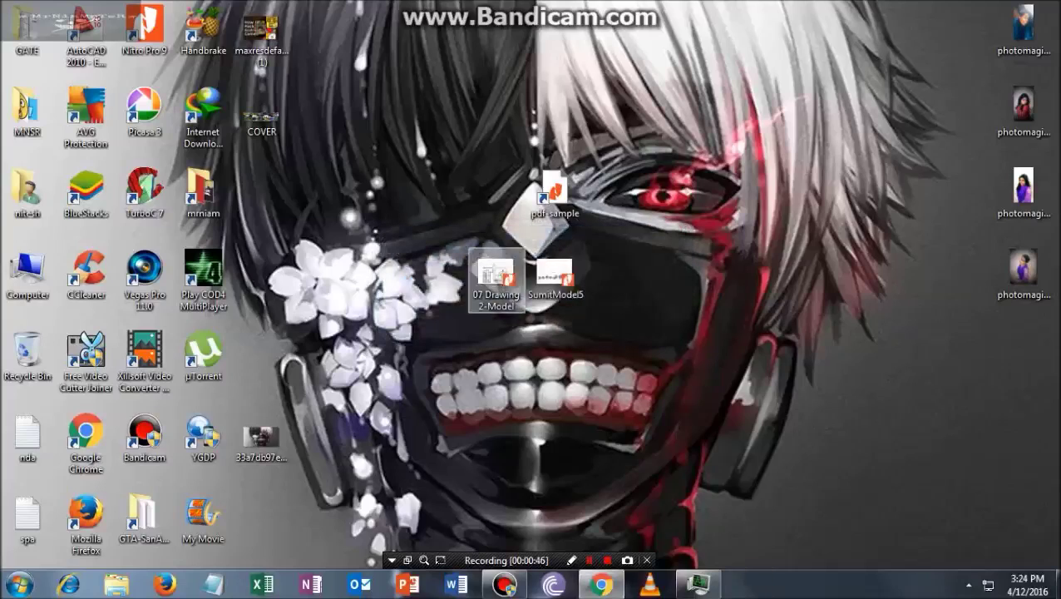
# Open pdf-sample in Nitro Pro 9 from the desktop, reposition its window and look over the page.
pyautogui.click(496, 280)
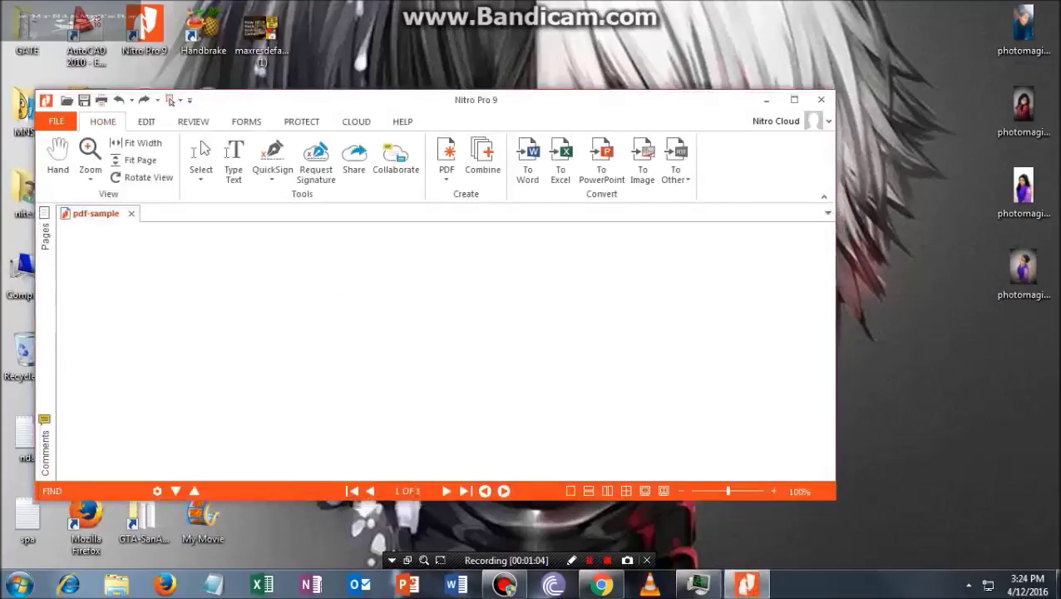
pyautogui.moveTo(559, 99); pyautogui.dragTo(619, 108)
pyautogui.scroll(-12, 572, 311)
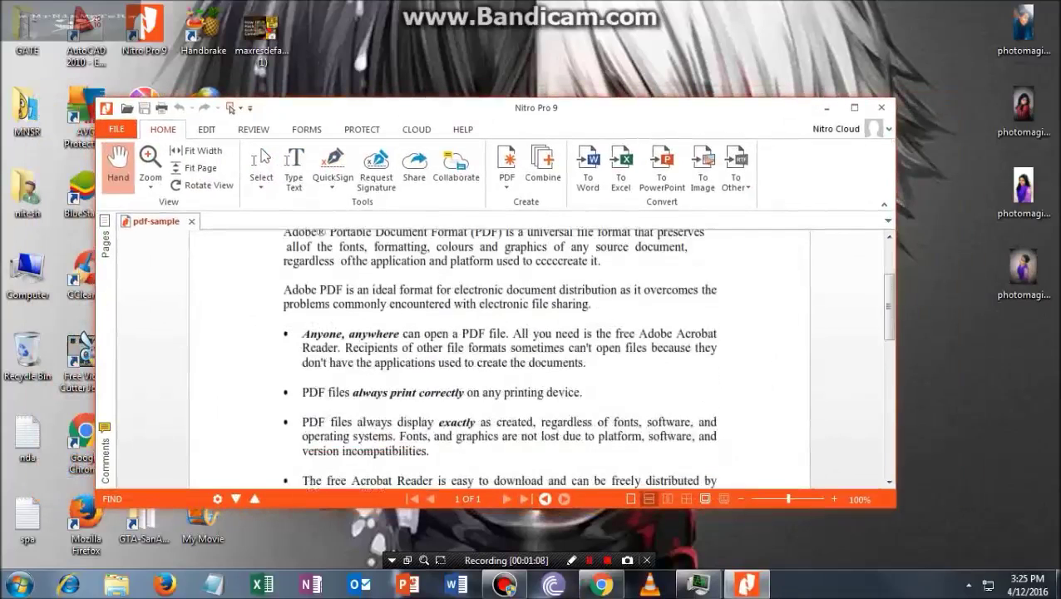
pyautogui.scroll(5, 499, 357)
pyautogui.scroll(3, 572, 315)
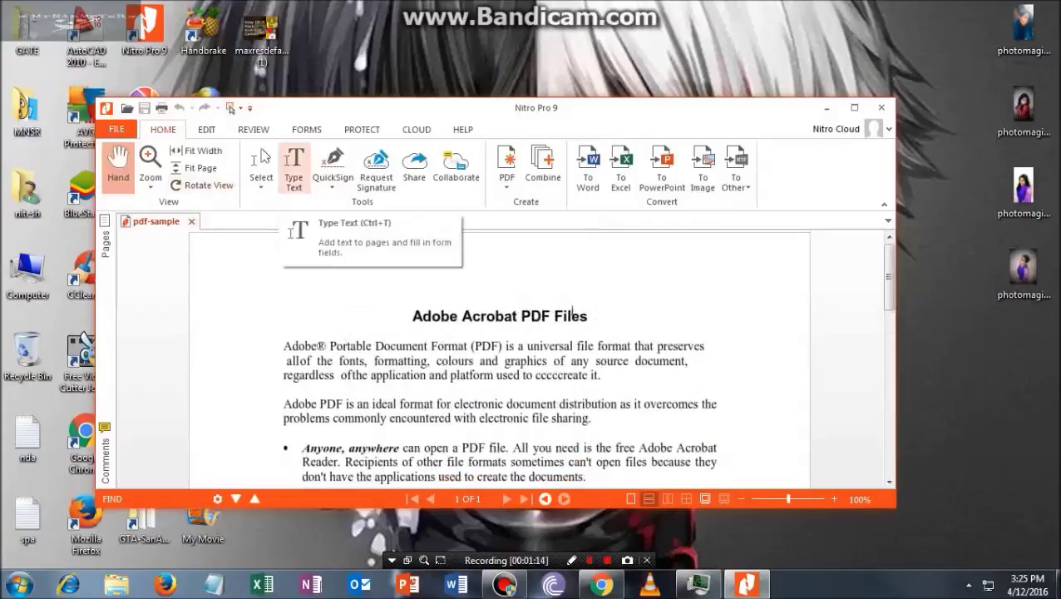
# Edit the first paragraph below the heading, inserting "JHGHGHGHGHGH HELLO WORL" directly after the word "fonts".
pyautogui.click(206, 130)
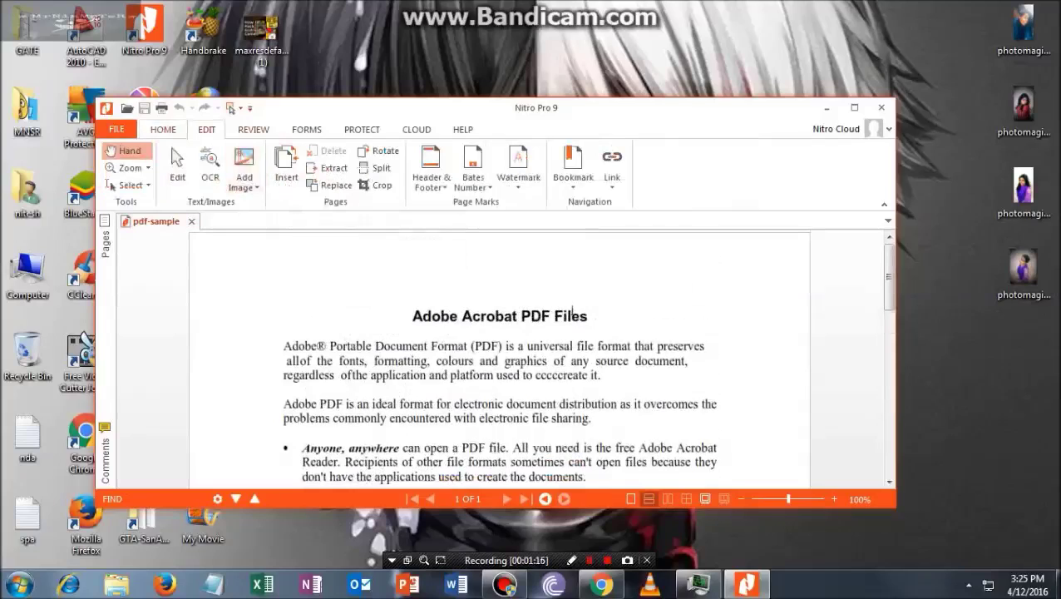
pyautogui.click(177, 168)
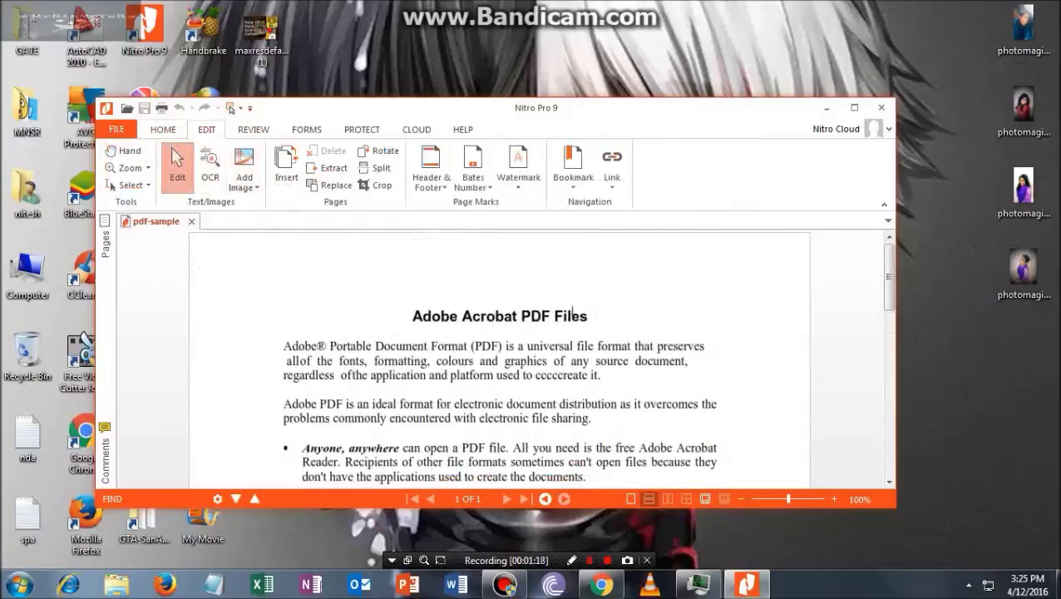
pyautogui.moveTo(286, 329); pyautogui.dragTo(715, 392)
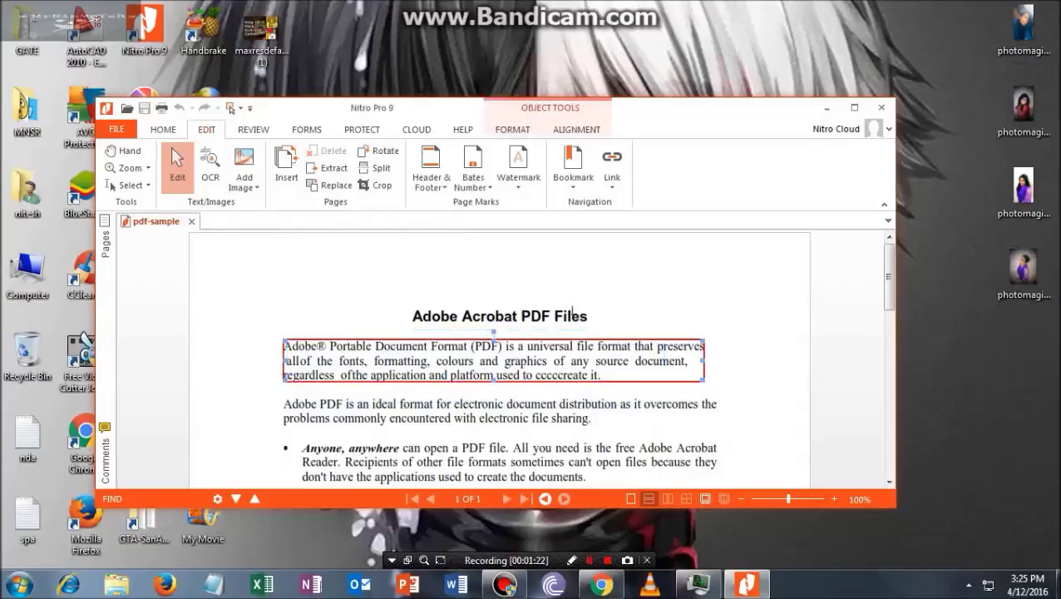
pyautogui.press('Return')
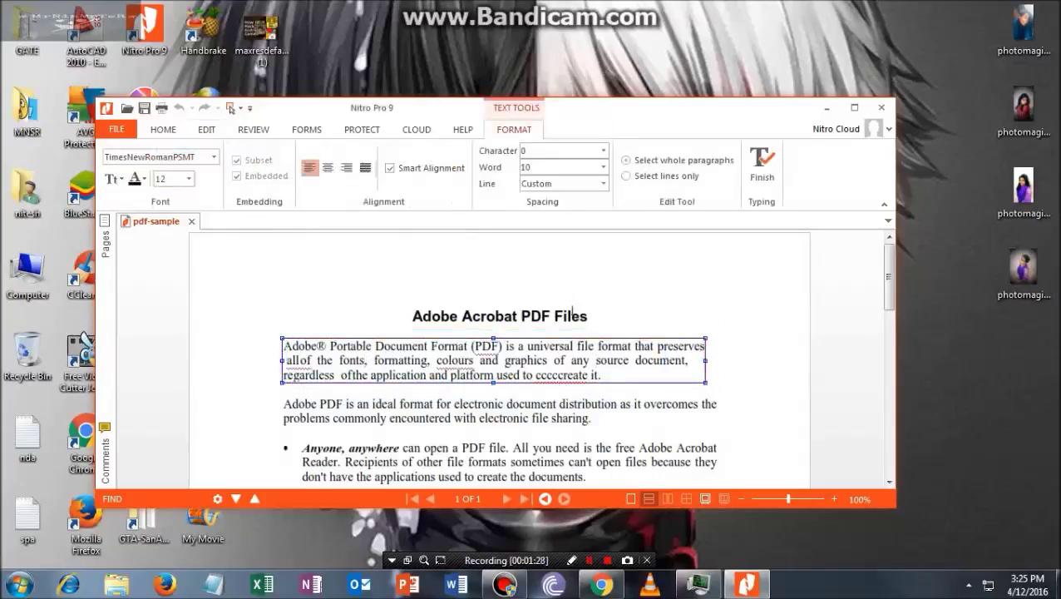
pyautogui.write('JHGHGHGHGHGH')
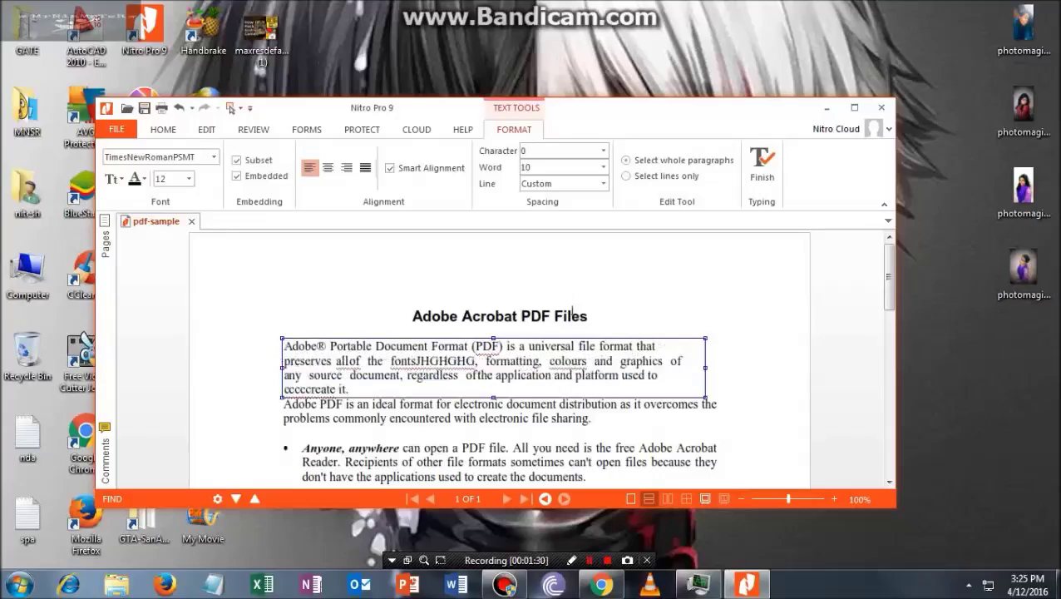
pyautogui.write(' HELLO W')
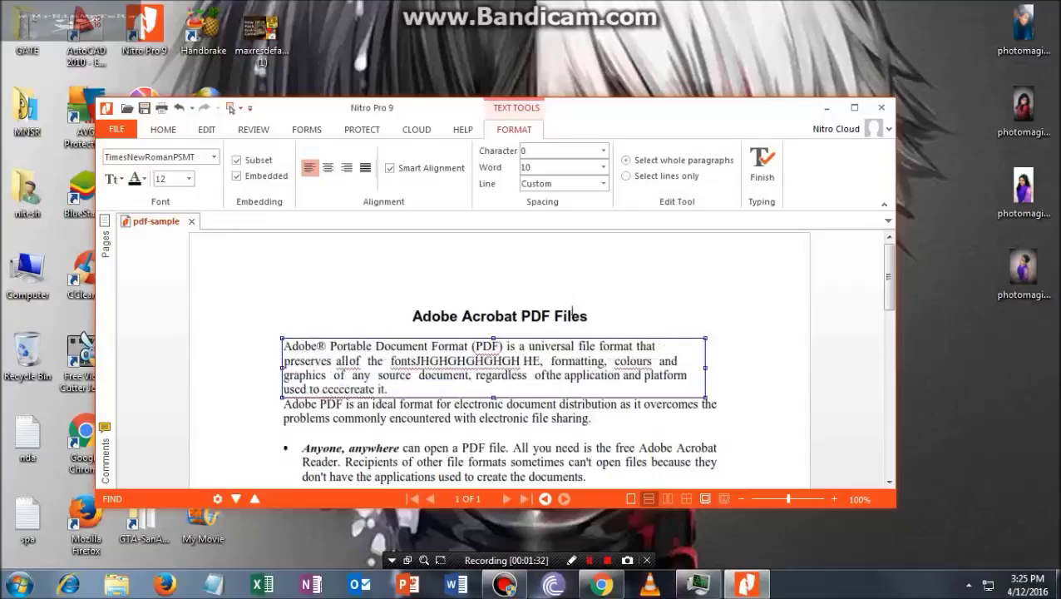
pyautogui.write('ORL')
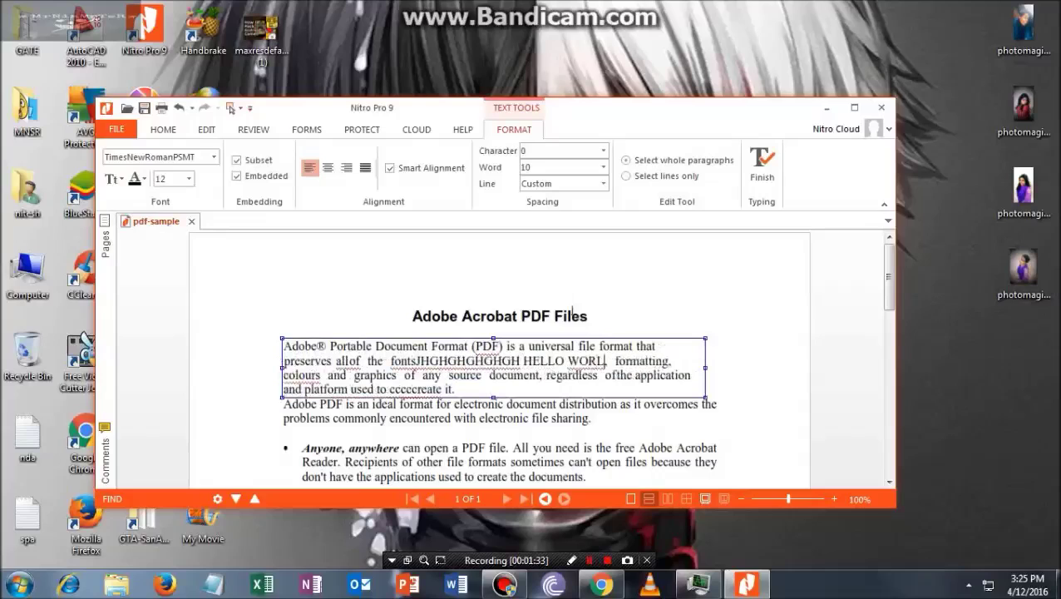
pyautogui.press('Escape')
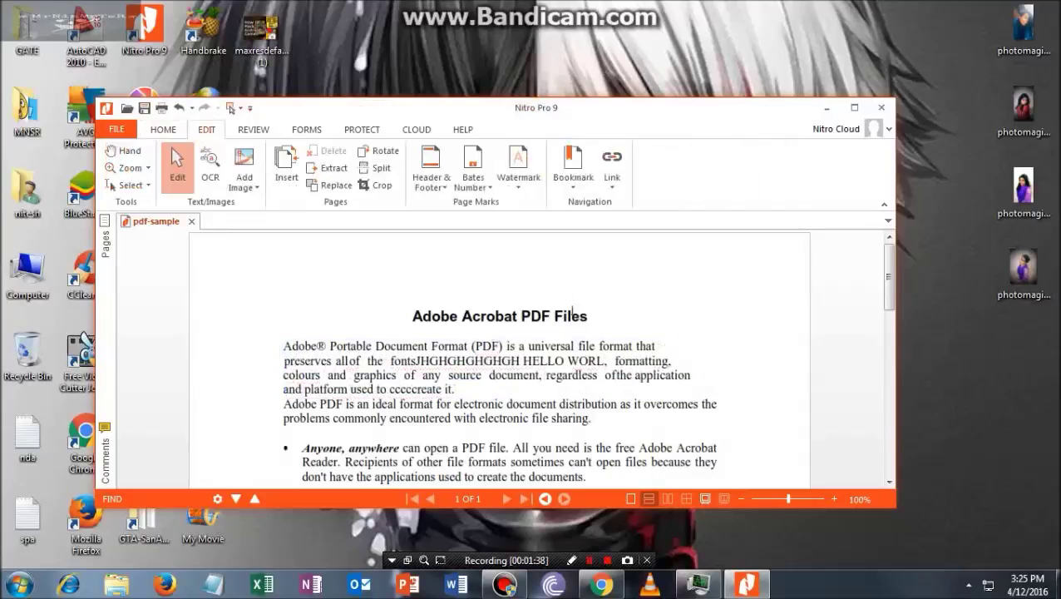
# Look over the whole page and the edited first paragraph of pdf-sample.
pyautogui.scroll(-5, 573, 314)
pyautogui.scroll(5, 572, 314)
pyautogui.scroll(-13, 572, 314)
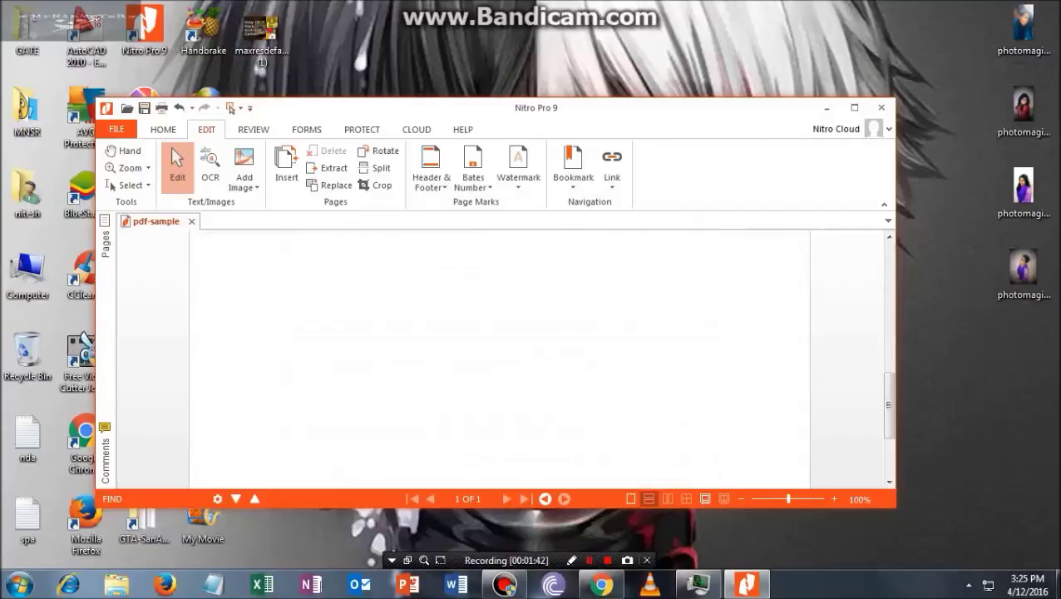
pyautogui.scroll(10, 572, 315)
pyautogui.click(163, 130)
pyautogui.scroll(3, 572, 315)
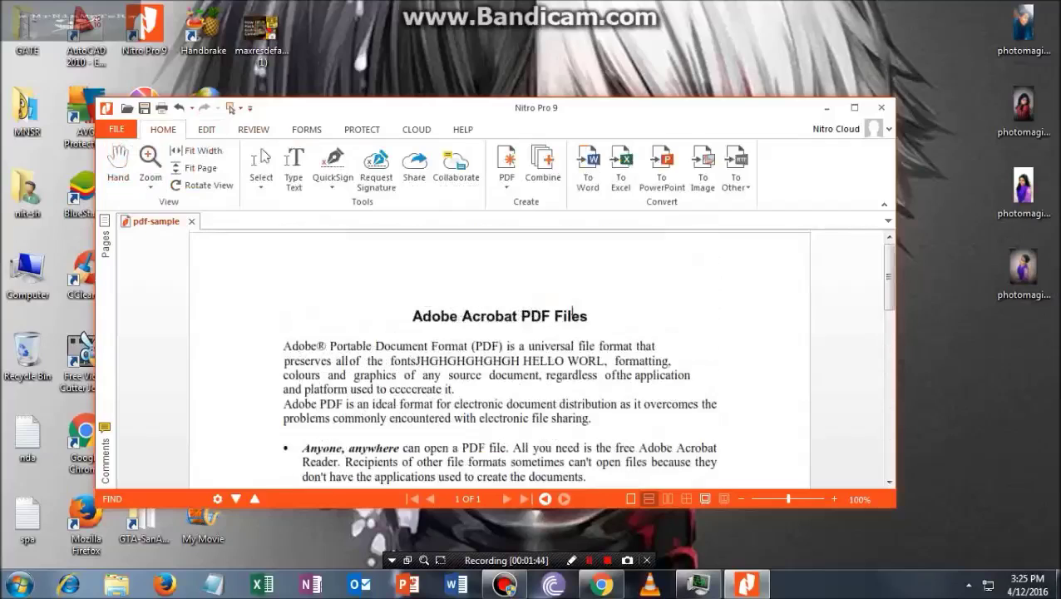
pyautogui.scroll(-1, 572, 314)
pyautogui.click(491, 330)
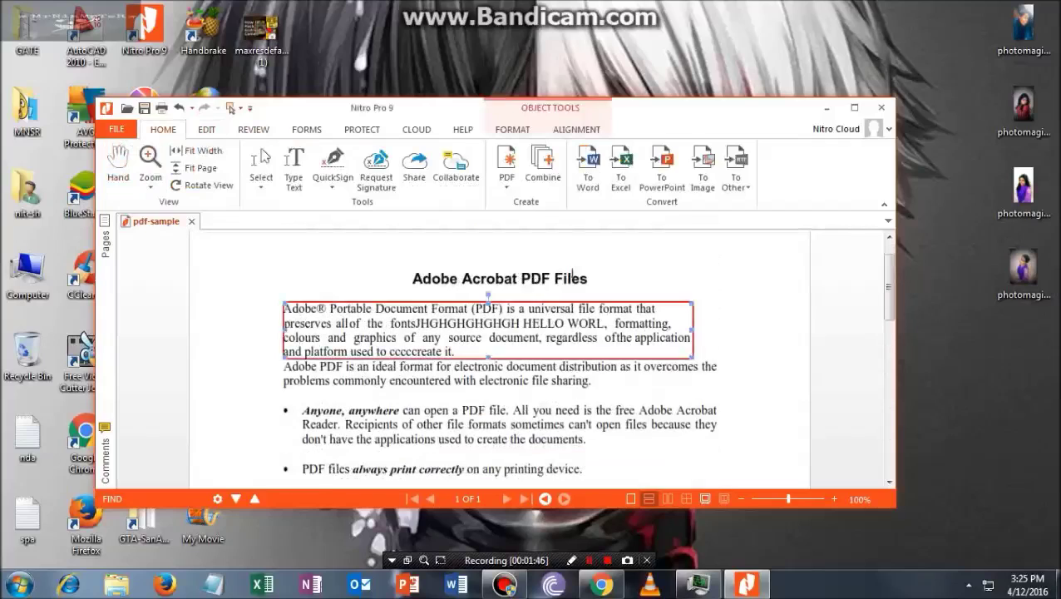
pyautogui.press('Escape')
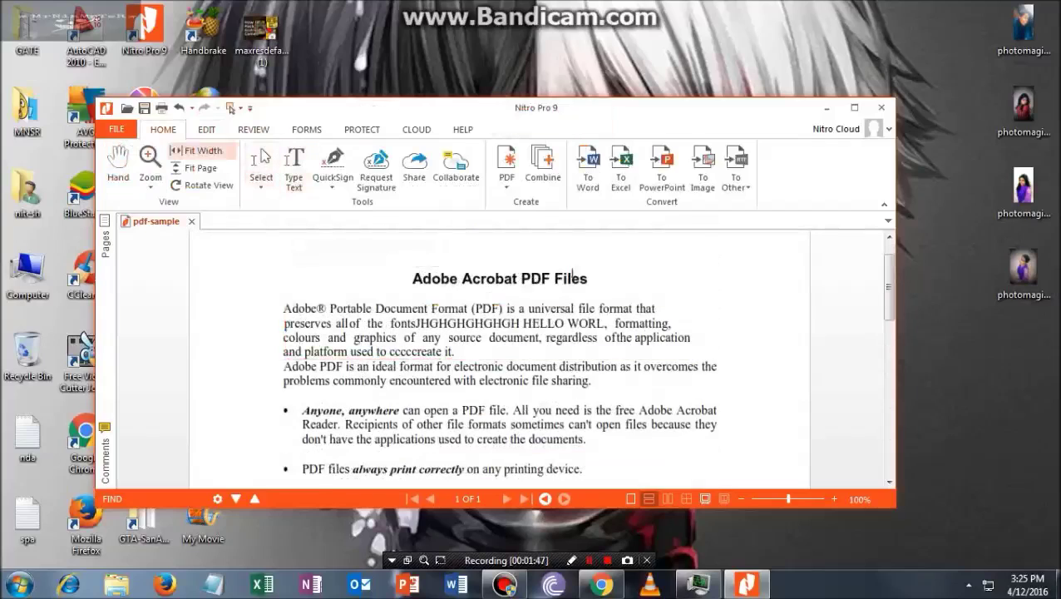
pyautogui.click(206, 129)
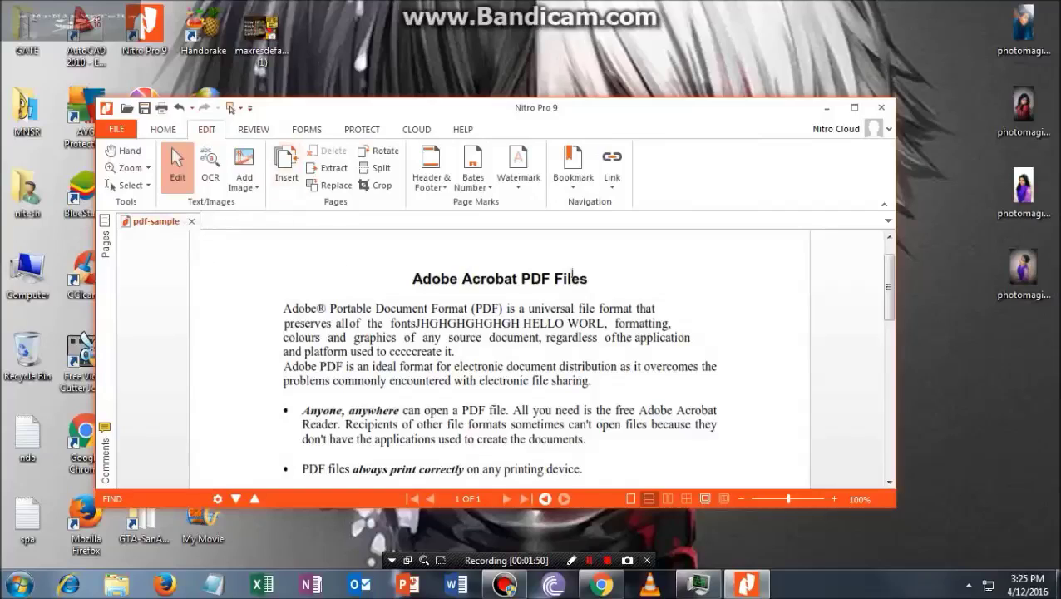
pyautogui.click(253, 129)
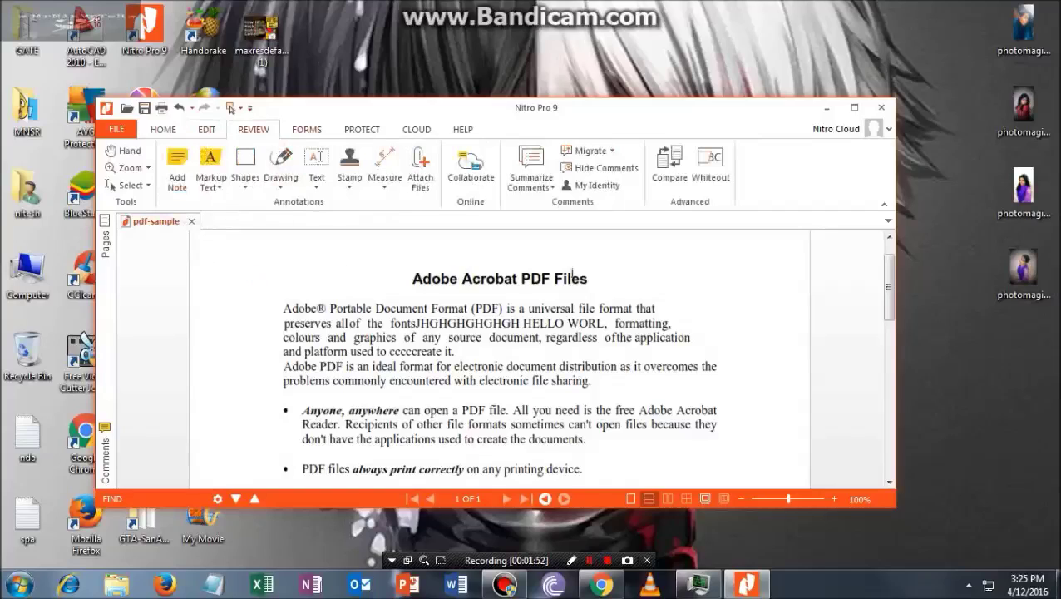
pyautogui.click(307, 130)
pyautogui.click(362, 130)
pyautogui.click(417, 130)
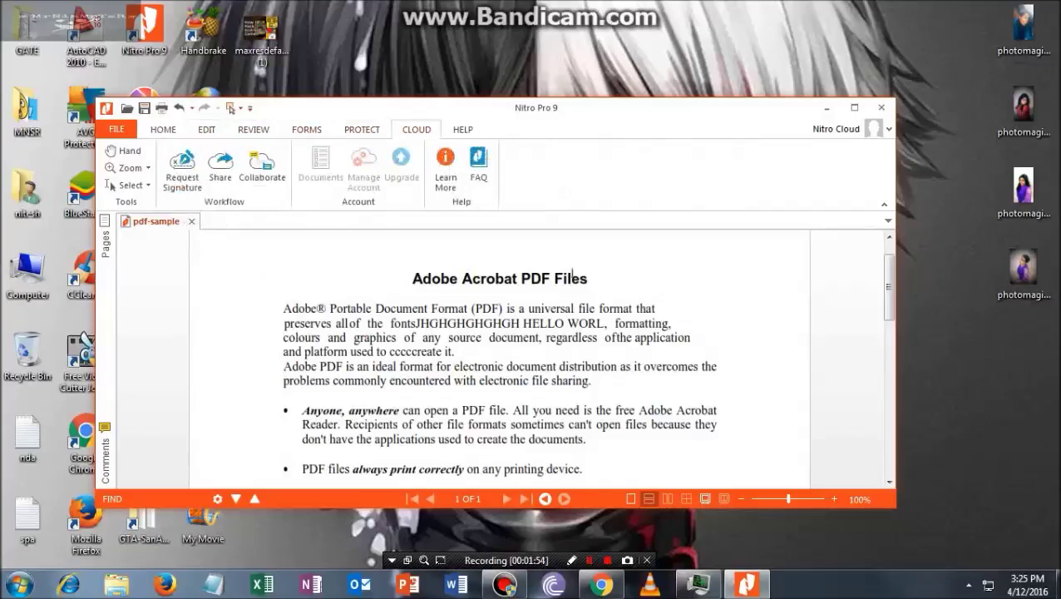
# View the PDF-to-Word conversion options for pdf-sample.pdf and close them without converting.
pyautogui.click(163, 129)
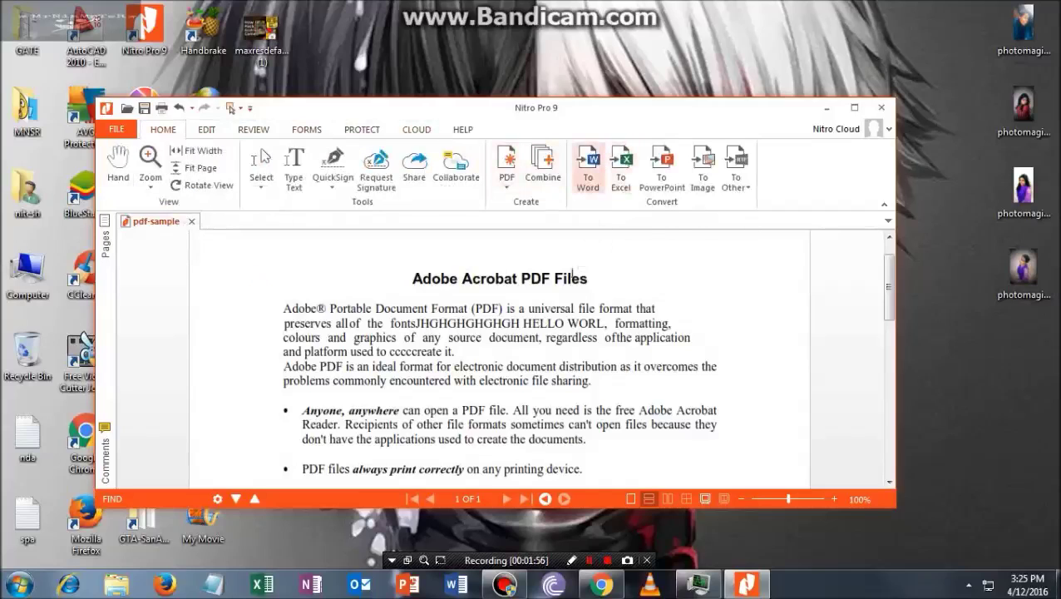
pyautogui.click(588, 166)
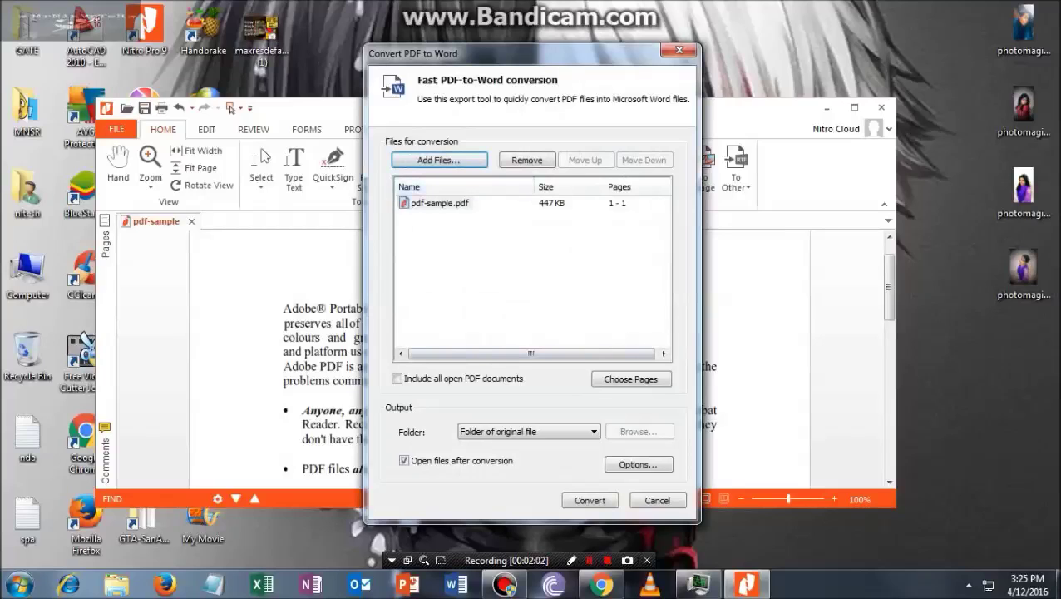
pyautogui.click(679, 50)
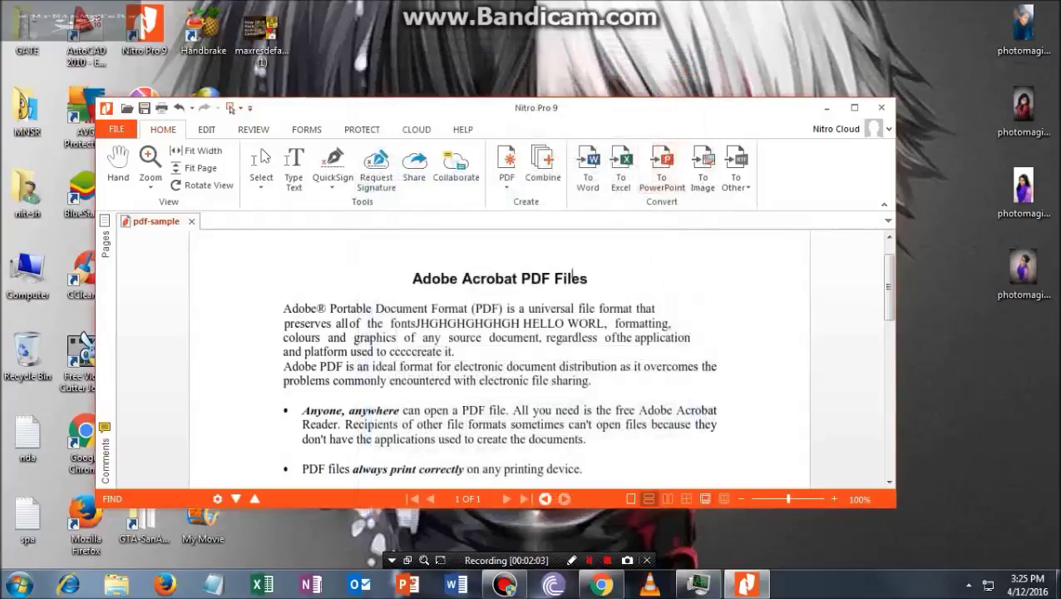
pyautogui.click(735, 171)
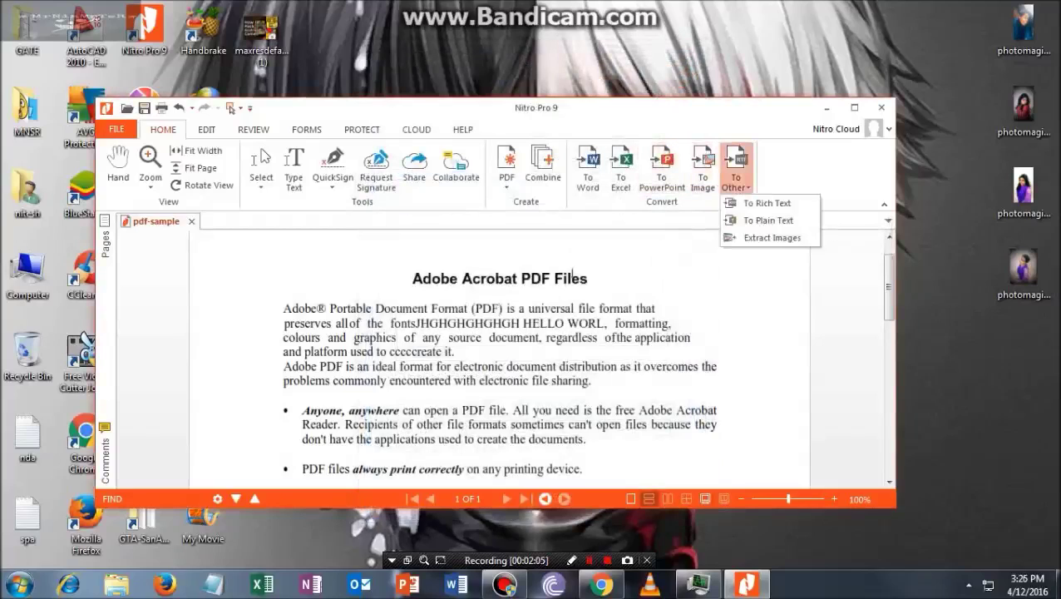
pyautogui.click(572, 275)
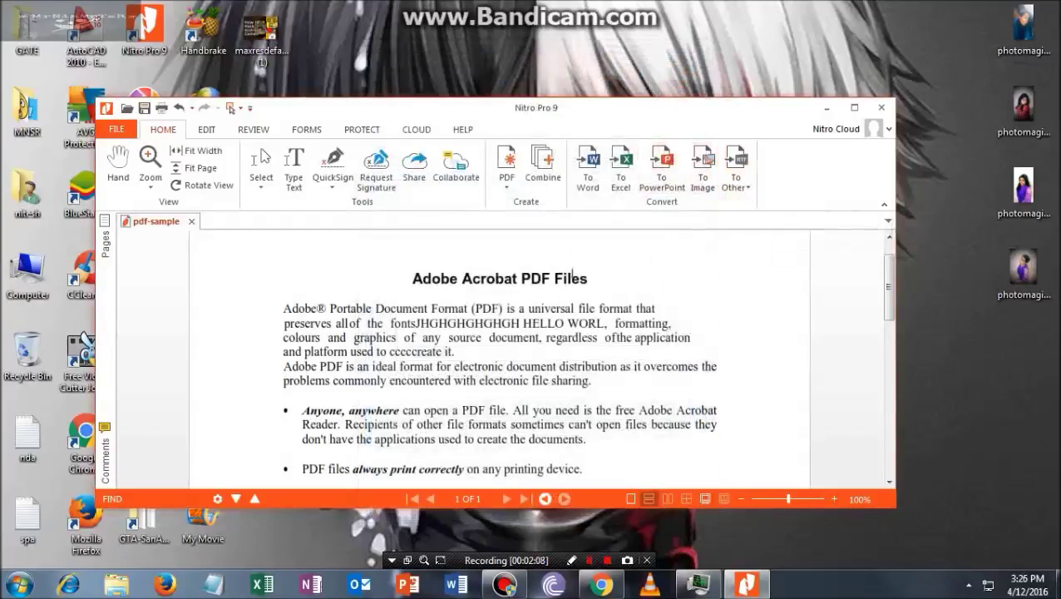
pyautogui.click(361, 130)
pyautogui.scroll(-1, 499, 358)
pyautogui.scroll(2, 499, 357)
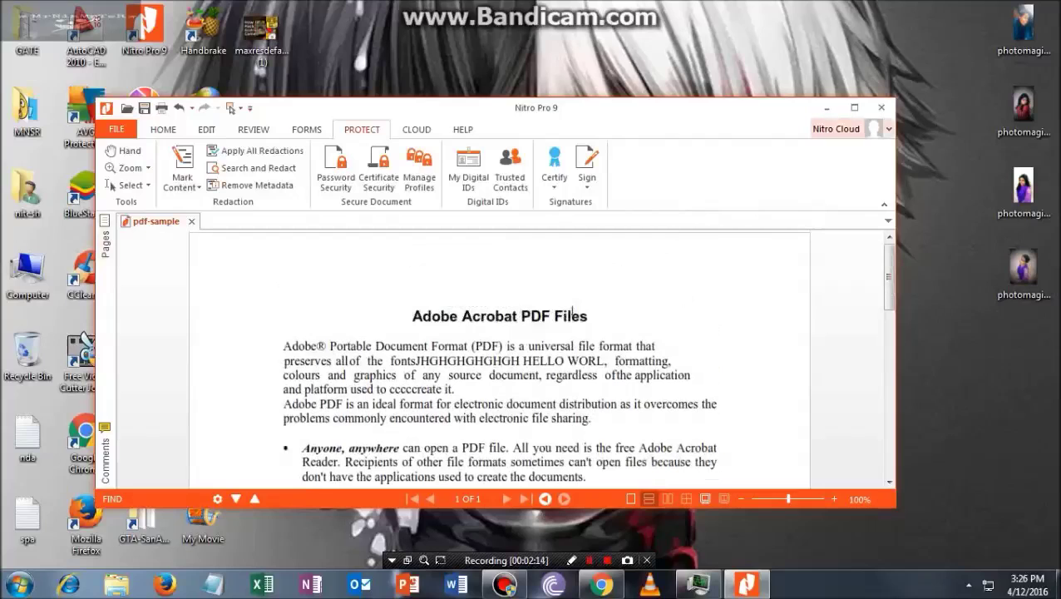
# Open the SumitModel5 PDF from the desktop in Nitro Pro 9 and maximize the window to view its drawing.
pyautogui.click(826, 107)
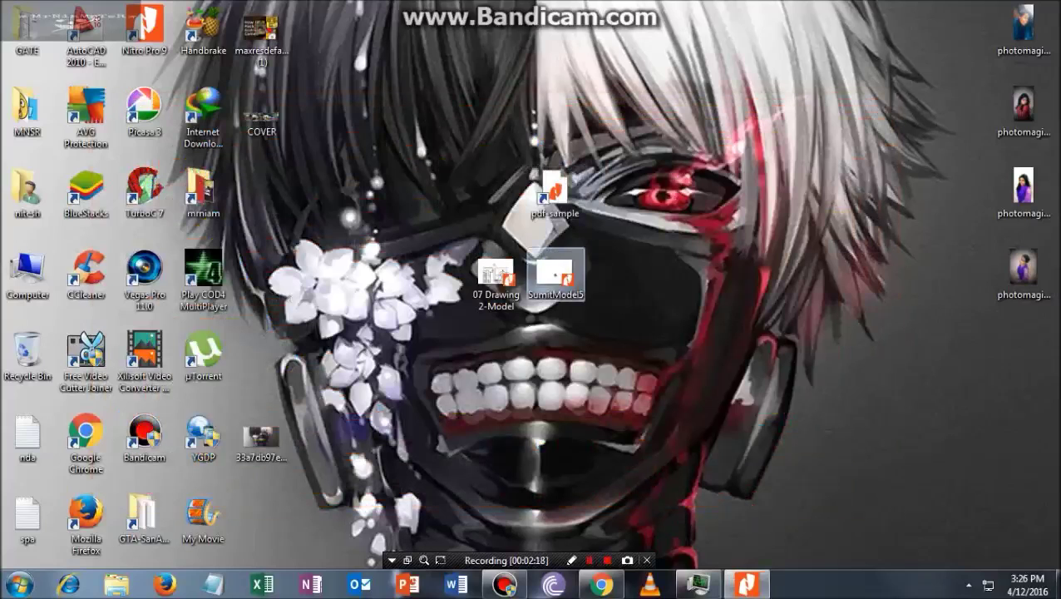
pyautogui.click(746, 584)
pyautogui.scroll(-3, 665, 366)
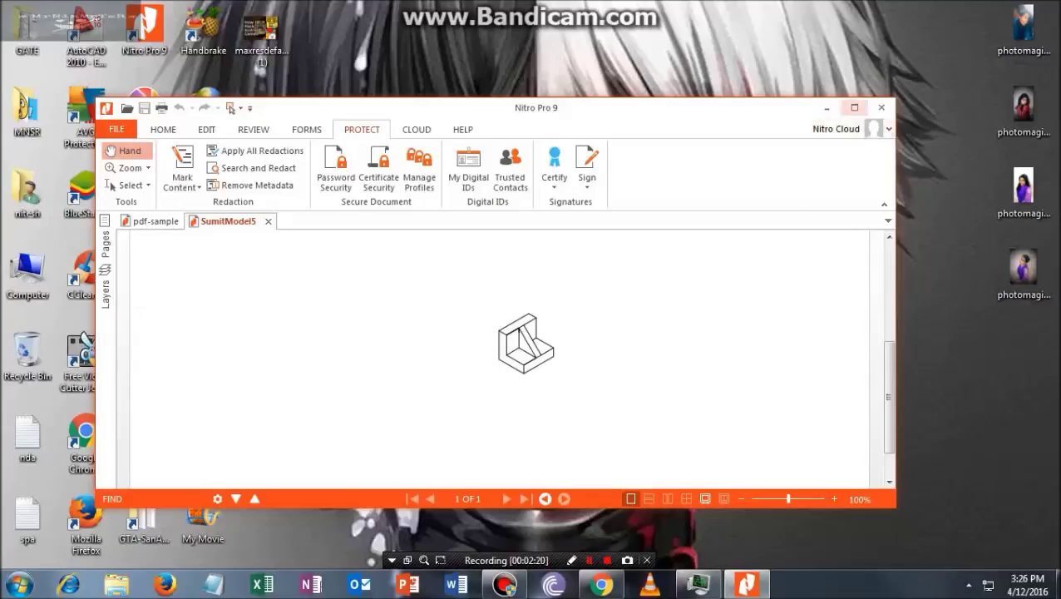
pyautogui.click(854, 107)
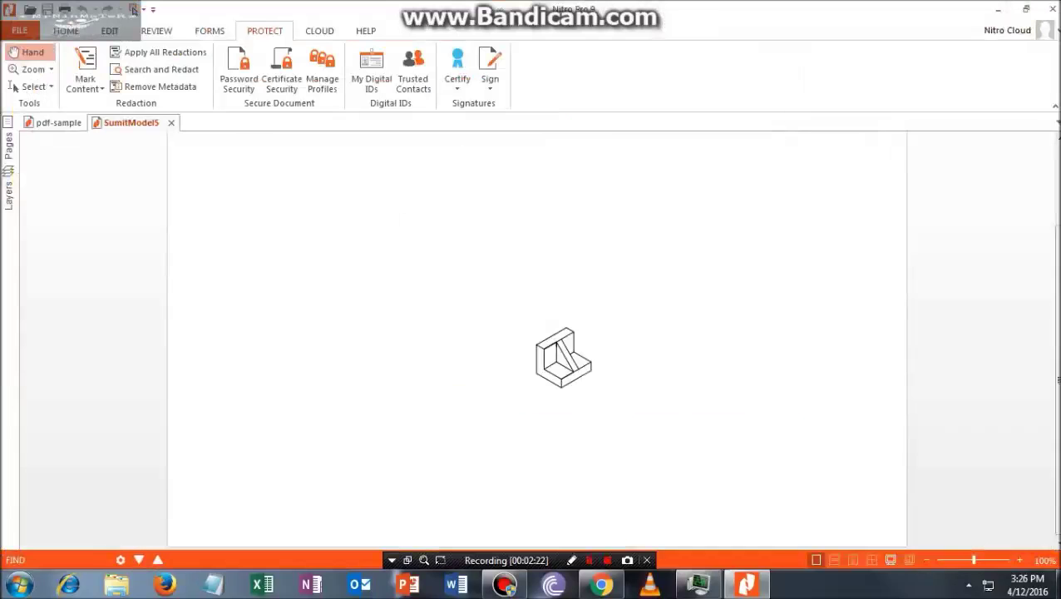
pyautogui.scroll(1, 563, 358)
pyautogui.scroll(-1, 563, 437)
pyautogui.rightClick(670, 390)
pyautogui.click(667, 388)
# Select all the lines of the isometric bracket drawing for editing and stretch them to several times their size in both directions.
pyautogui.click(67, 31)
pyautogui.click(110, 30)
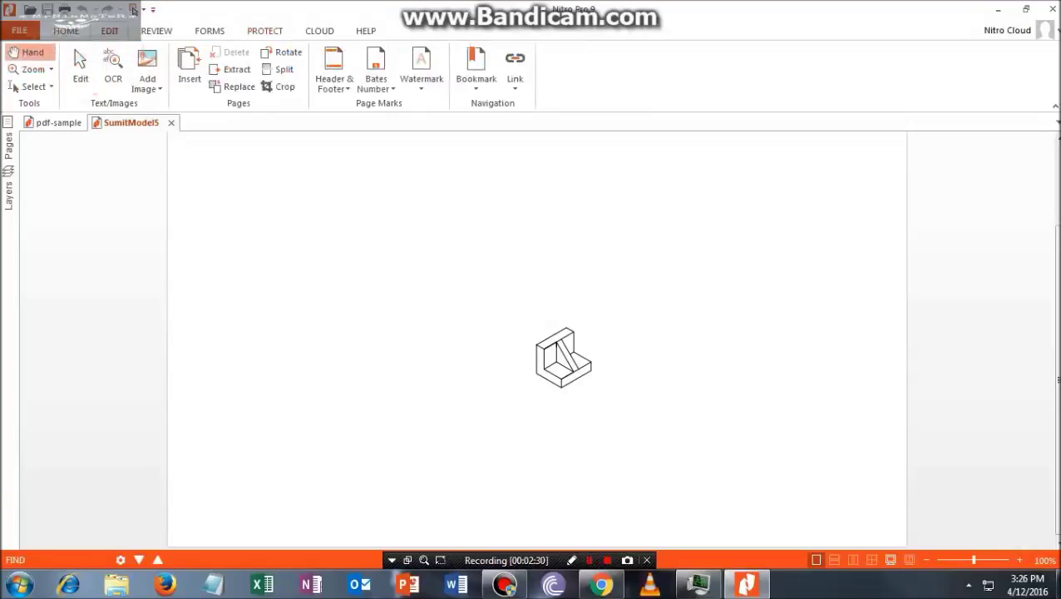
pyautogui.click(80, 67)
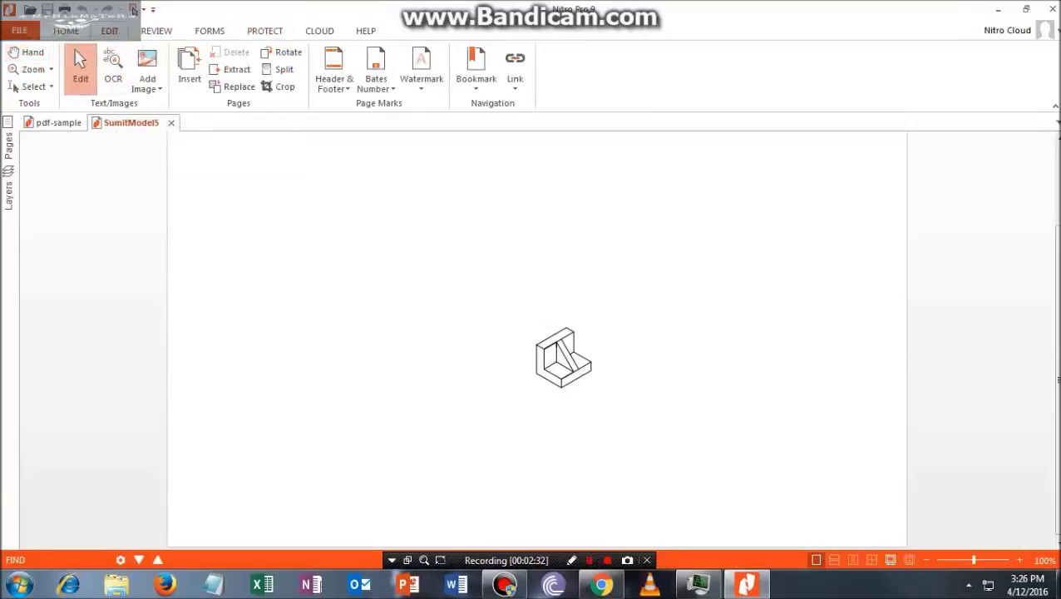
pyautogui.moveTo(515, 289)
pyautogui.mouseDown()
pyautogui.moveTo(587, 383)
pyautogui.moveTo(657, 413)
pyautogui.mouseUp()
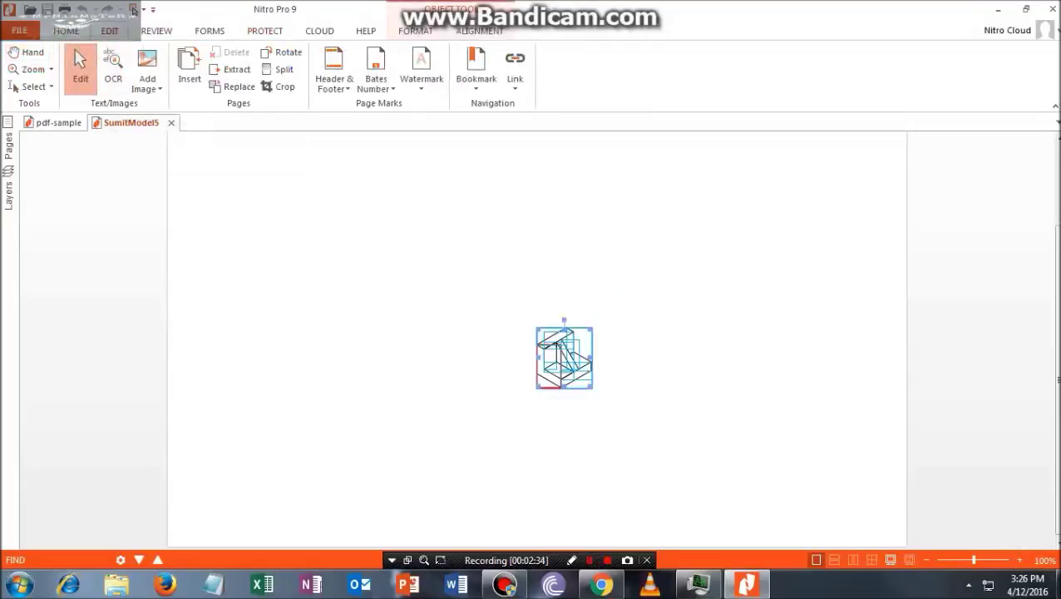
pyautogui.moveTo(537, 329); pyautogui.dragTo(469, 253)
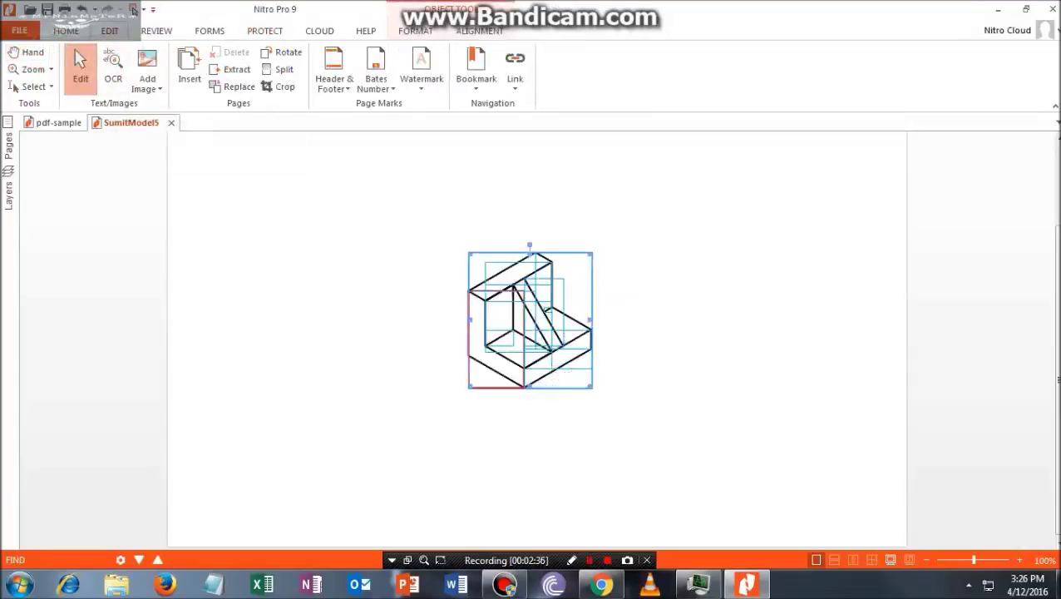
pyautogui.moveTo(592, 388); pyautogui.dragTo(617, 414)
pyautogui.moveTo(543, 414); pyautogui.dragTo(543, 445)
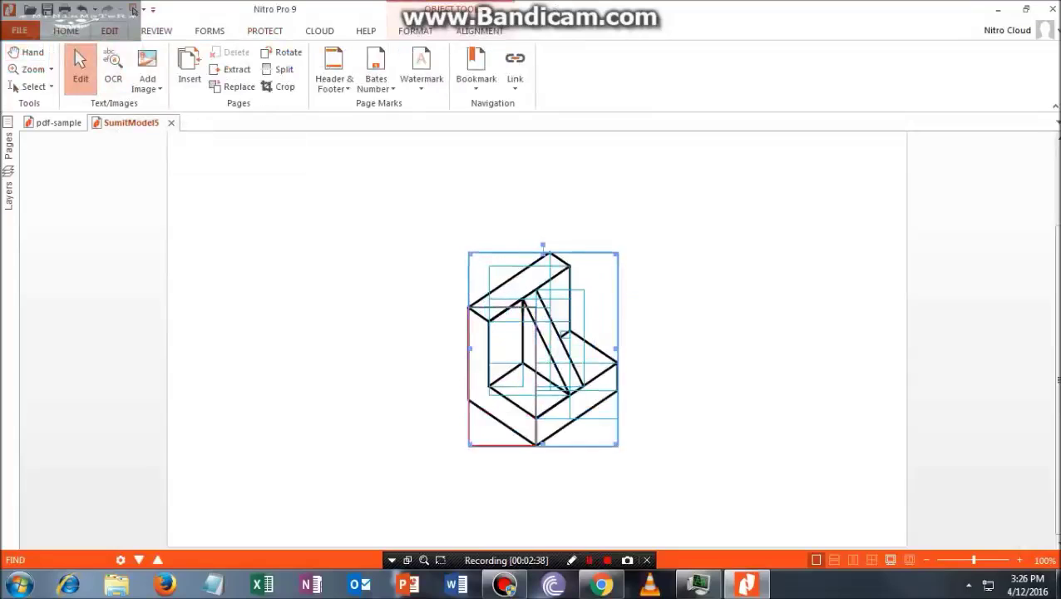
pyautogui.moveTo(470, 348); pyautogui.dragTo(372, 349)
pyautogui.moveTo(618, 348); pyautogui.dragTo(655, 348)
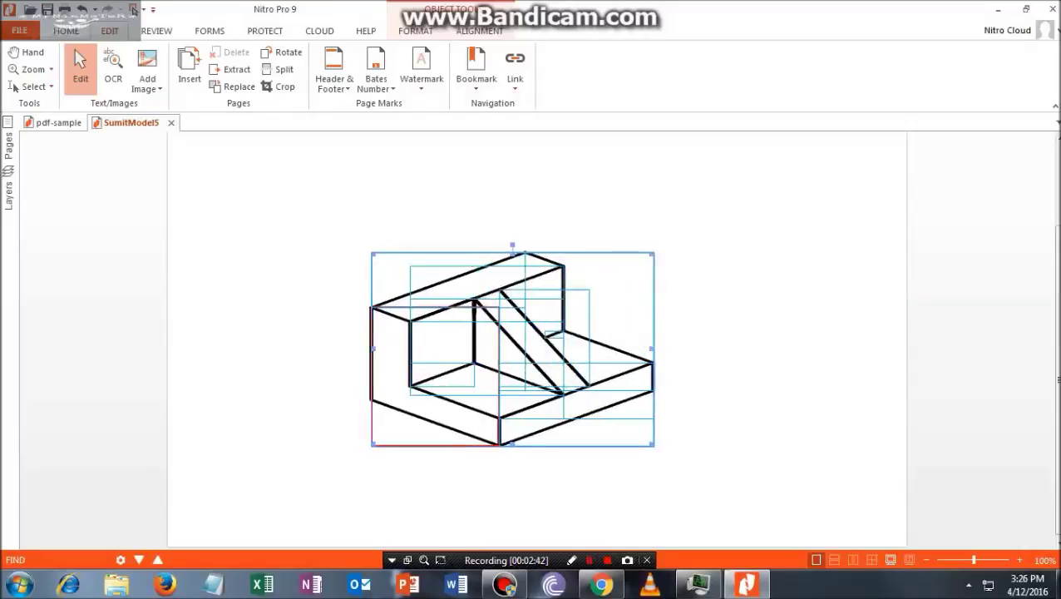
pyautogui.scroll(3, 537, 340)
pyautogui.scroll(-3, 537, 340)
pyautogui.press('Escape')
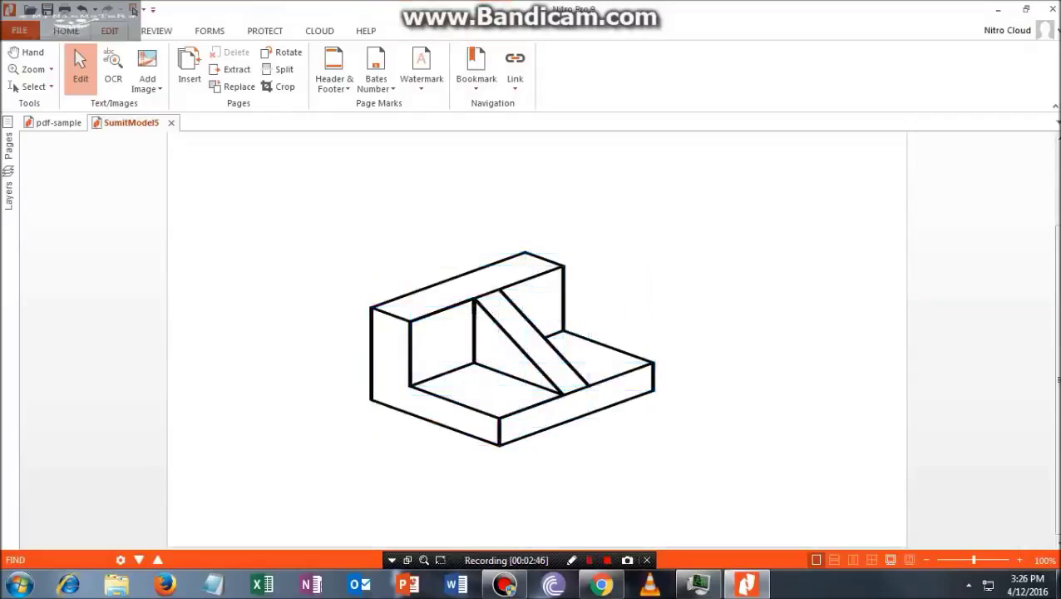
# Insert the image file 555444 from the user folder onto the SumitModel5 page.
pyautogui.scroll(3, 530, 350)
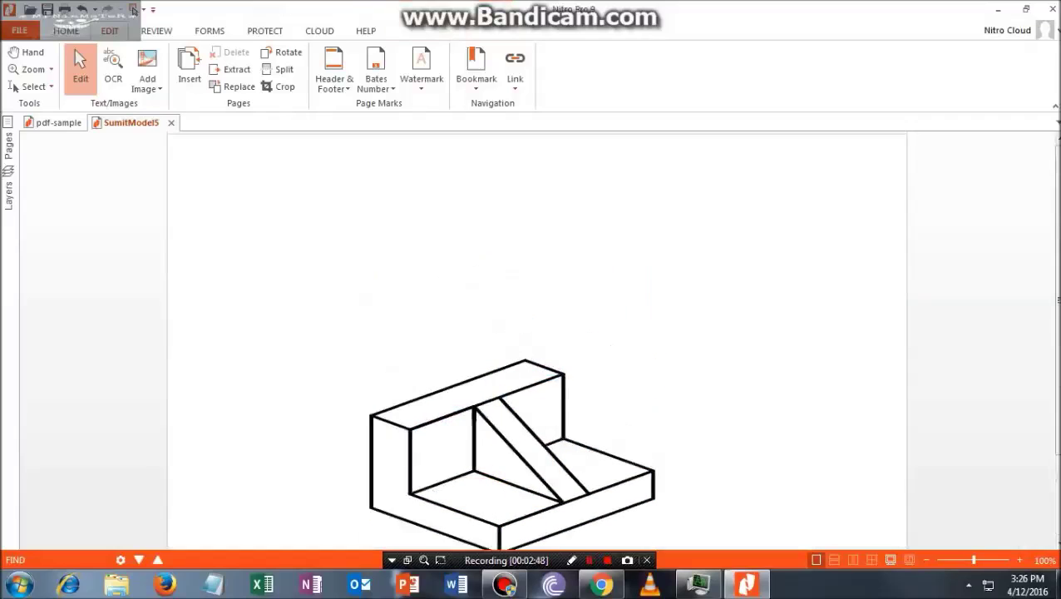
pyautogui.scroll(-1, 511, 440)
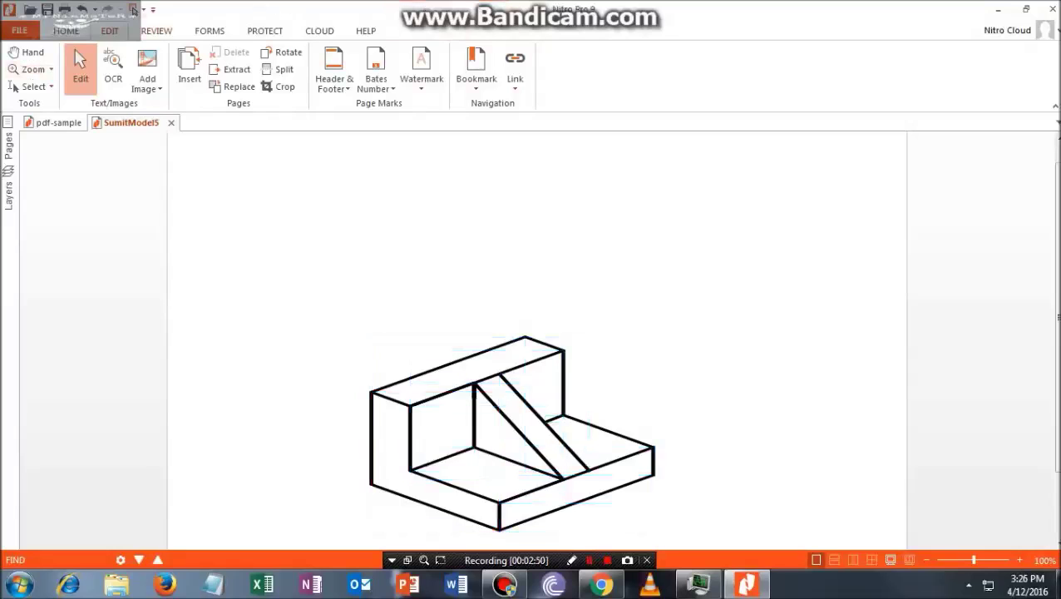
pyautogui.click(147, 79)
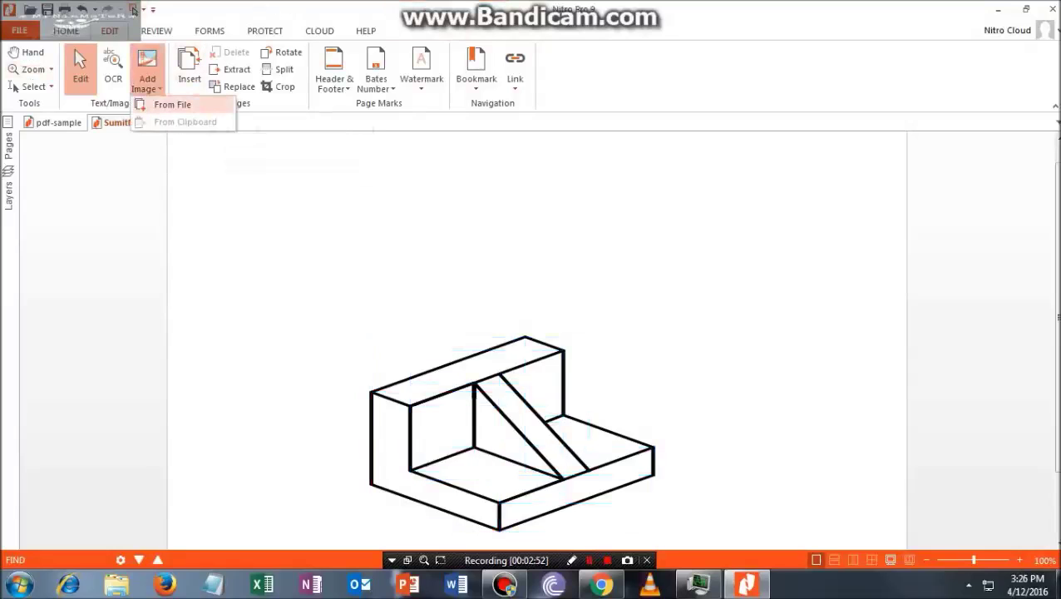
pyautogui.click(172, 105)
pyautogui.click(231, 286)
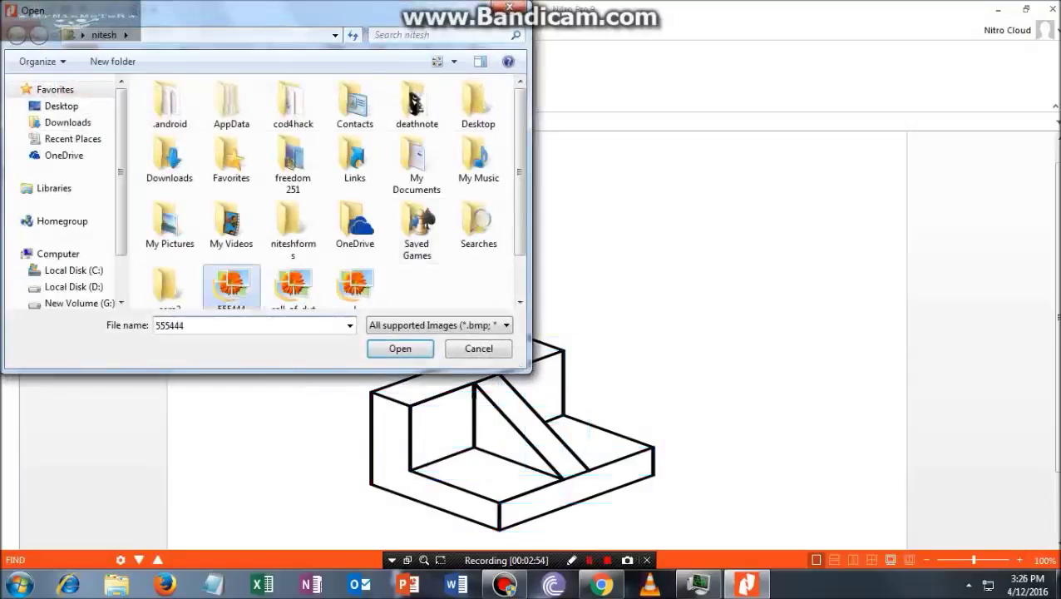
pyautogui.click(292, 258)
pyautogui.click(355, 248)
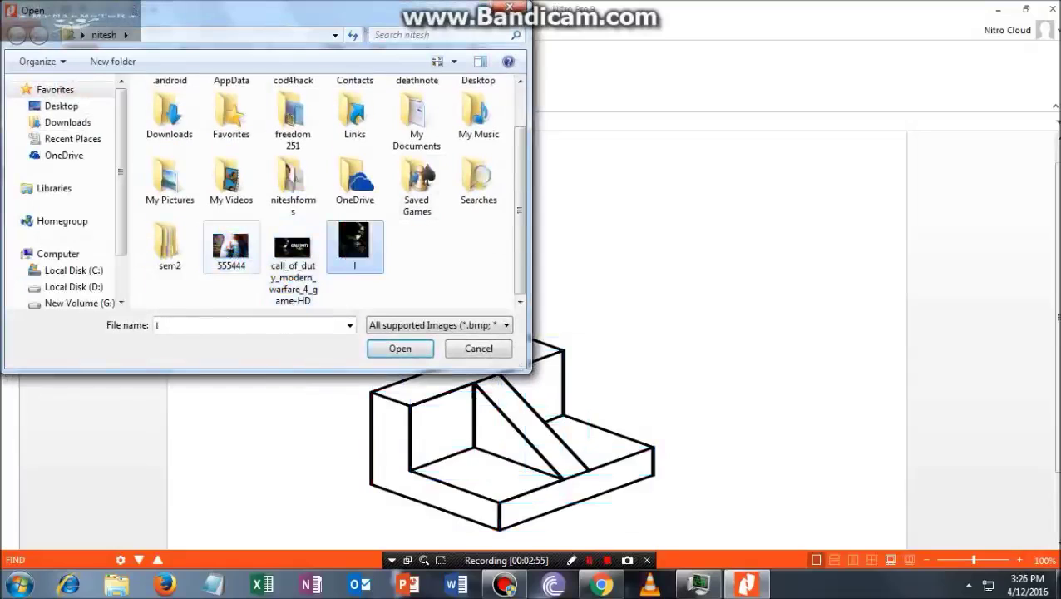
pyautogui.click(231, 246)
pyautogui.click(400, 349)
pyautogui.scroll(-2, 537, 333)
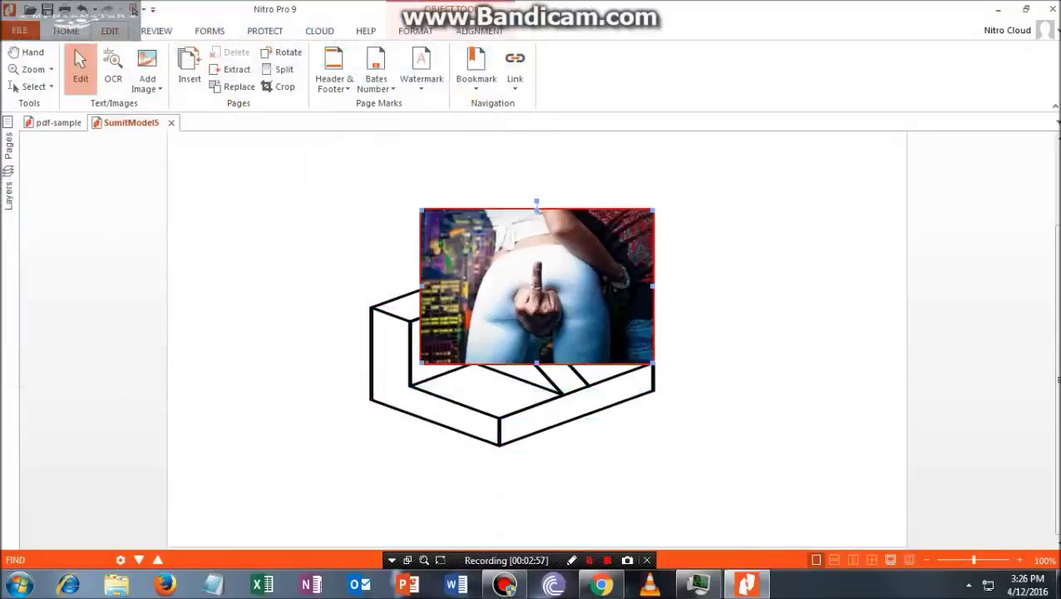
# Move the inserted image off the bracket drawing to the blank area at its upper right and deselect it.
pyautogui.moveTo(537, 287); pyautogui.dragTo(733, 218)
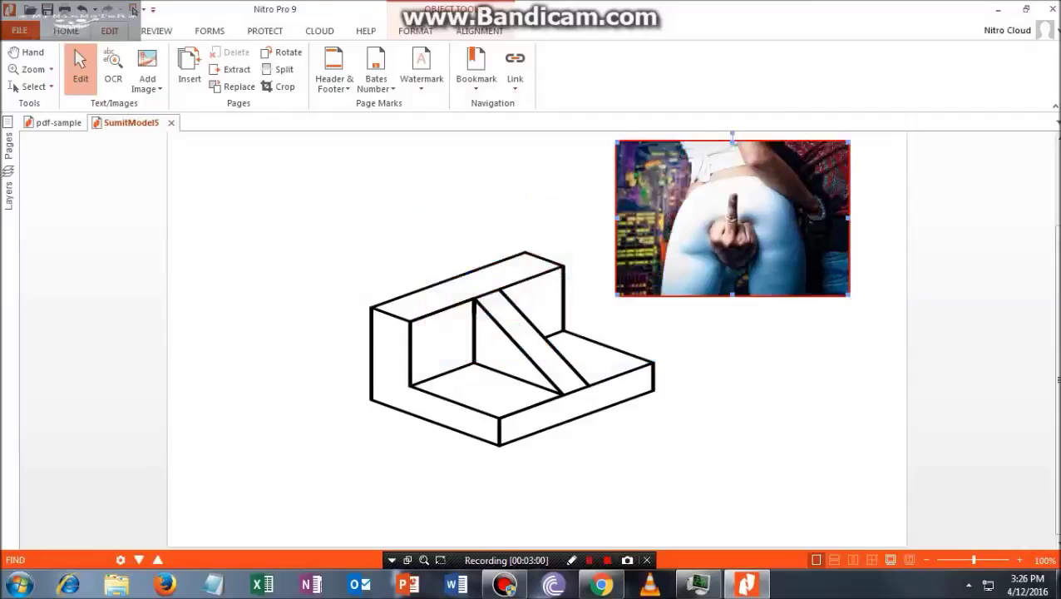
pyautogui.scroll(2, 537, 333)
pyautogui.moveTo(733, 294)
pyautogui.mouseDown()
pyautogui.moveTo(311, 272)
pyautogui.moveTo(187, 255)
pyautogui.moveTo(504, 278)
pyautogui.moveTo(532, 253)
pyautogui.moveTo(725, 251)
pyautogui.mouseUp()
pyautogui.scroll(-2, 725, 252)
pyautogui.scroll(2, 536, 332)
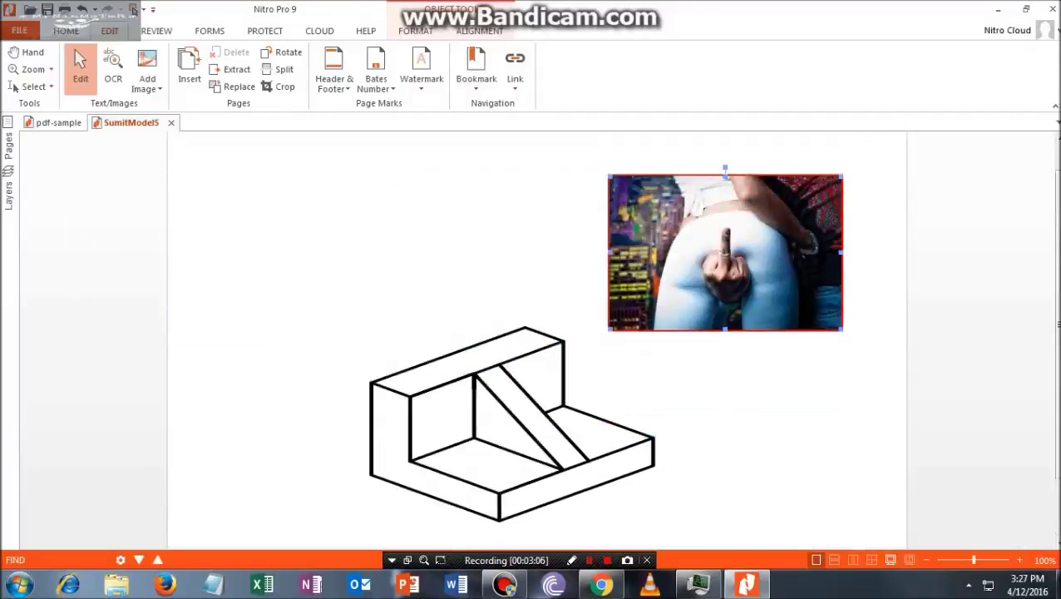
pyautogui.press('Escape')
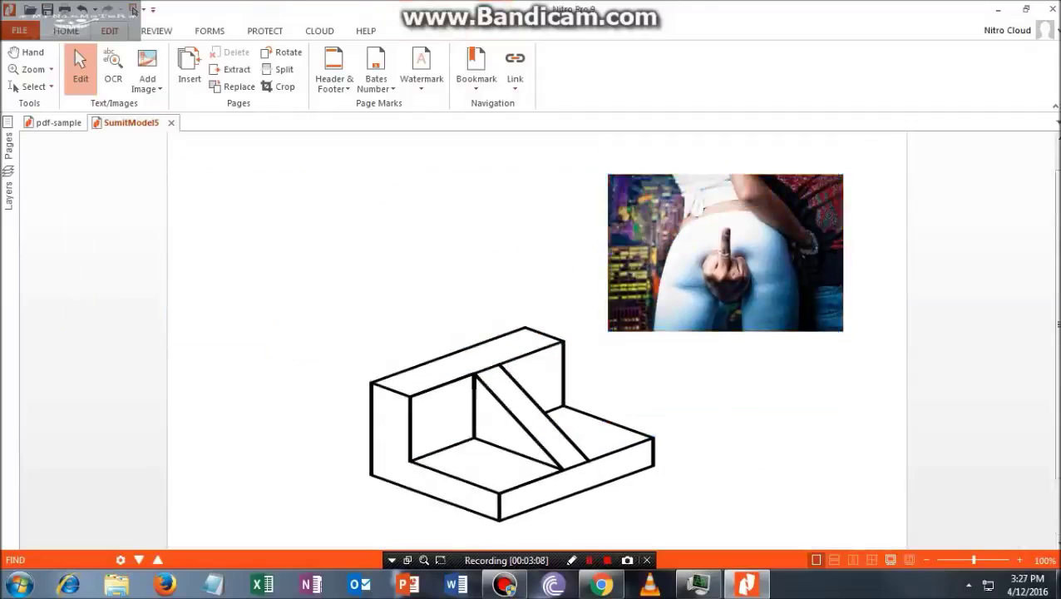
# Add the text "HELLO YOUTUBE" in the blank area above and left of the bracket drawing, and save the document.
pyautogui.click(65, 31)
pyautogui.click(196, 71)
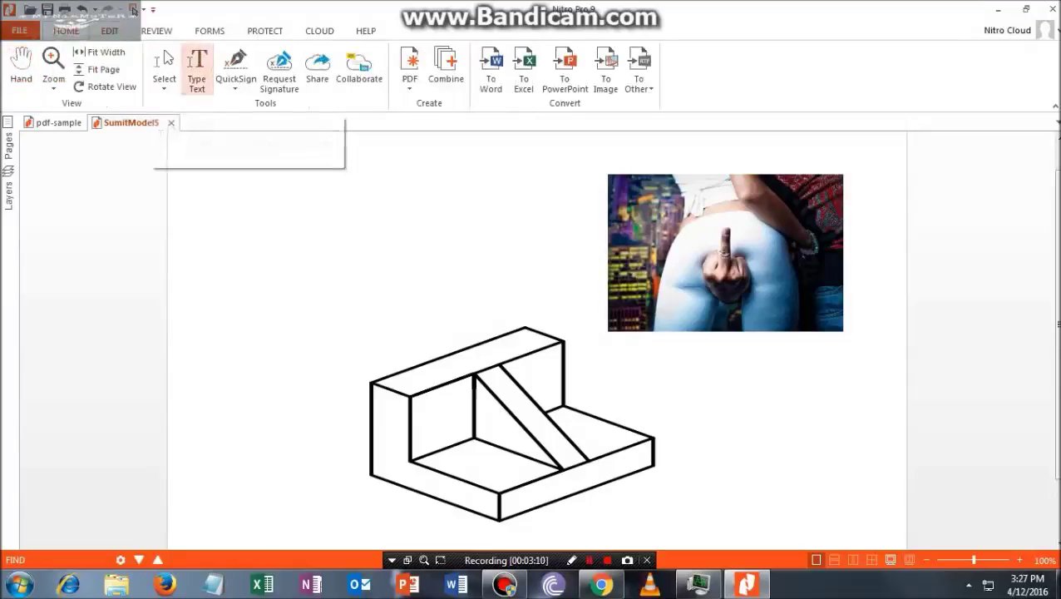
pyautogui.click(238, 257)
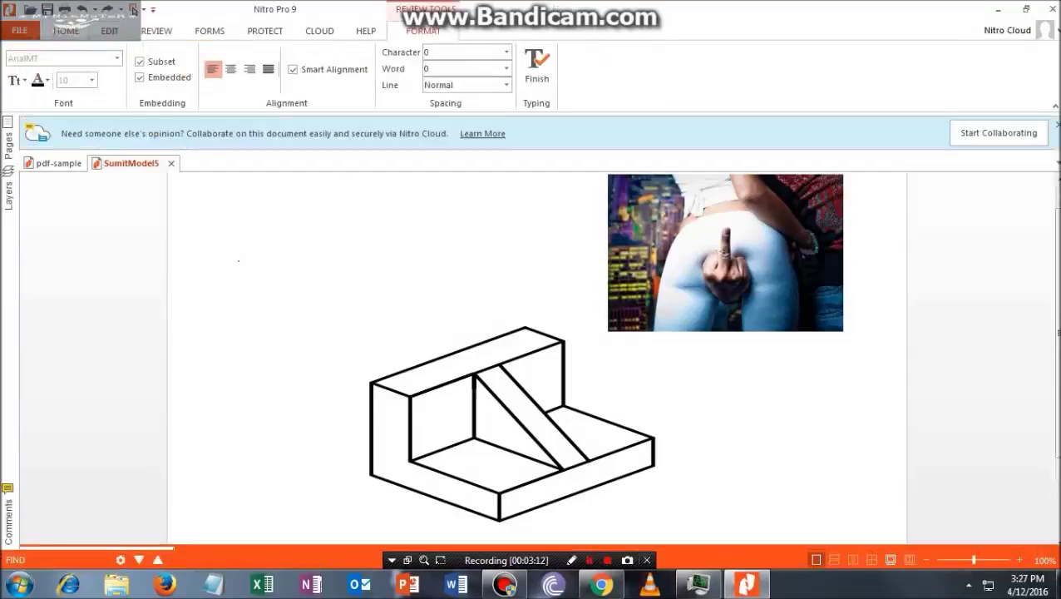
pyautogui.scroll(1, 281, 272)
pyautogui.click(281, 272)
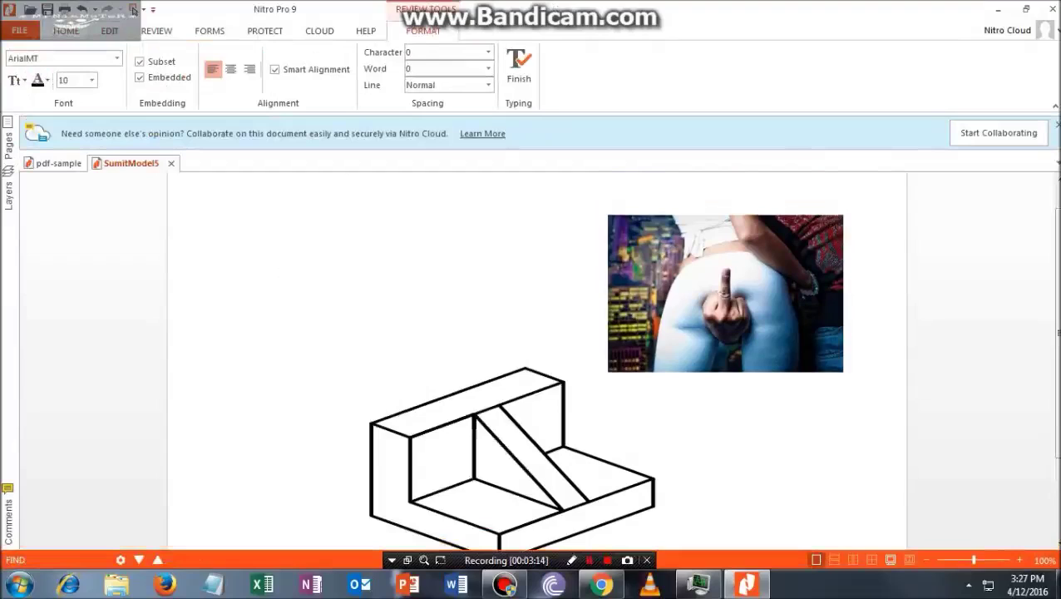
pyautogui.write('HELLO YOUTUBE')
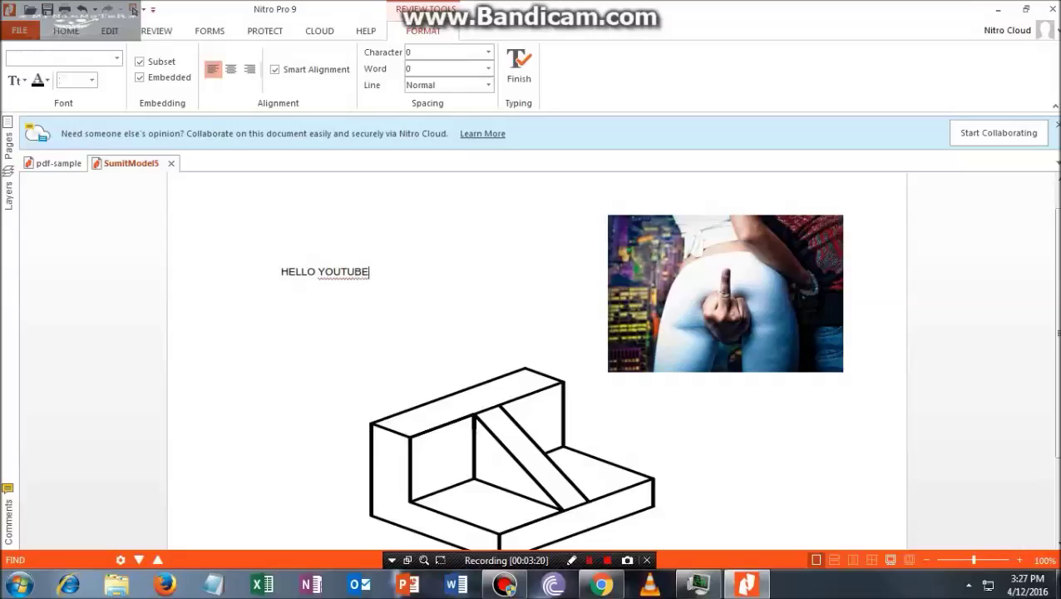
pyautogui.hotkey('ctrl', 's')
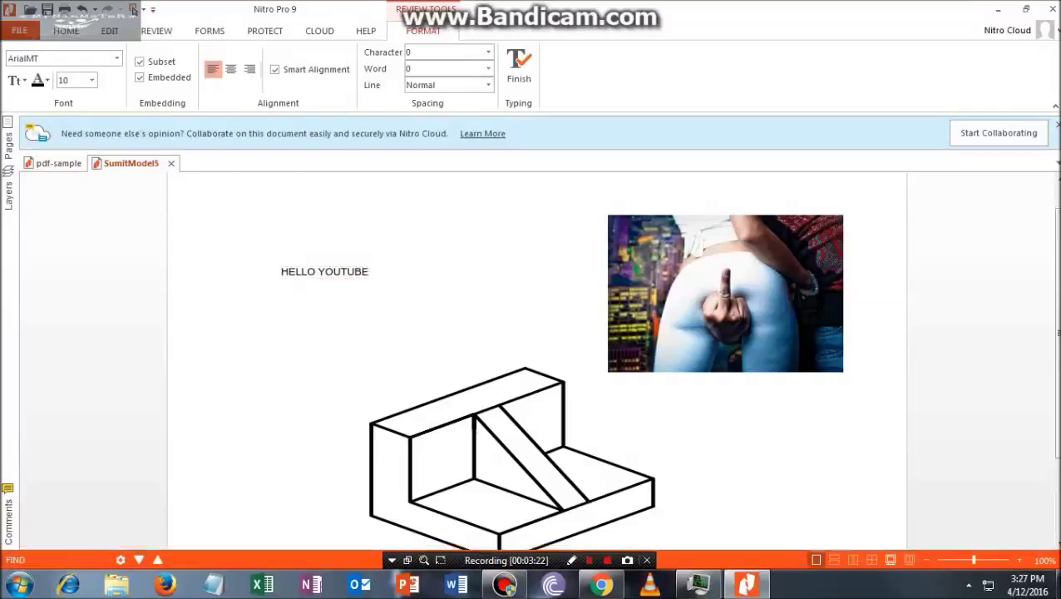
# Draw a freehand zigzag scribble below the "HELLO YOUTUBE" text, beside the bracket drawing.
pyautogui.click(156, 31)
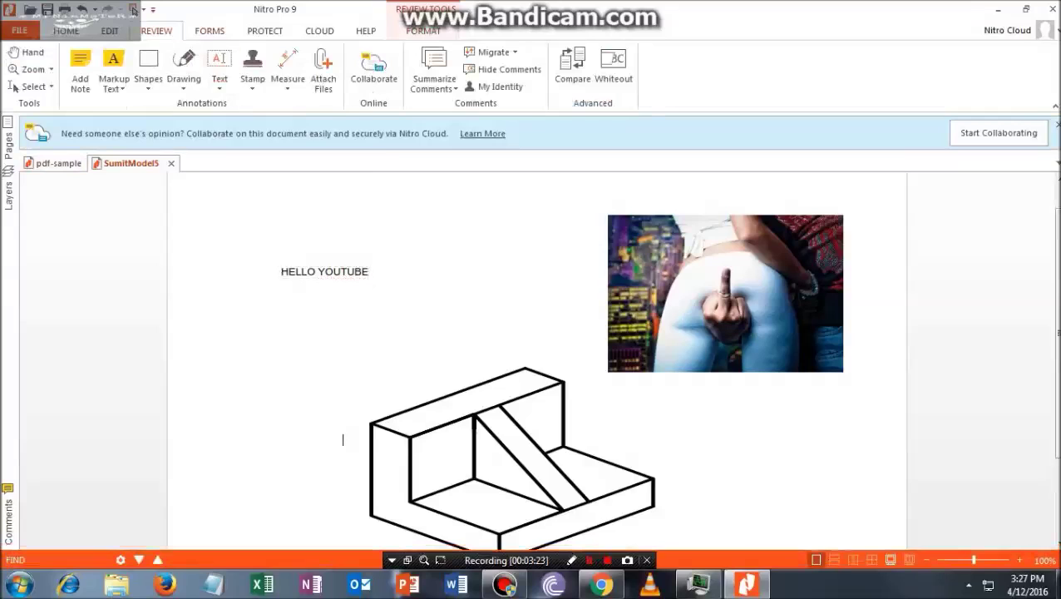
pyautogui.click(183, 79)
pyautogui.click(201, 104)
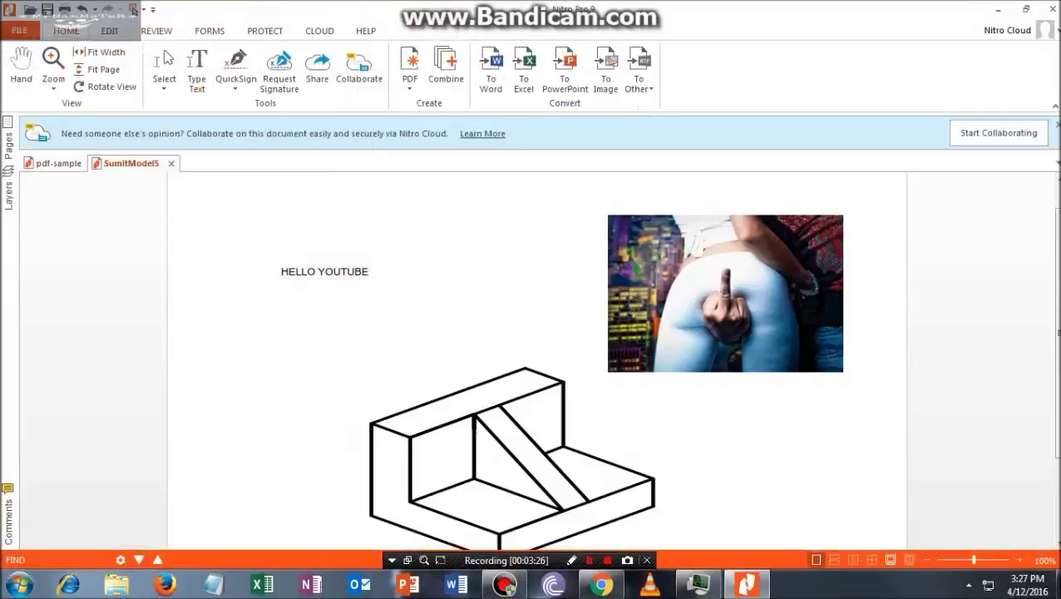
pyautogui.moveTo(214, 288)
pyautogui.mouseDown()
pyautogui.moveTo(355, 391)
pyautogui.moveTo(369, 301)
pyautogui.mouseUp()
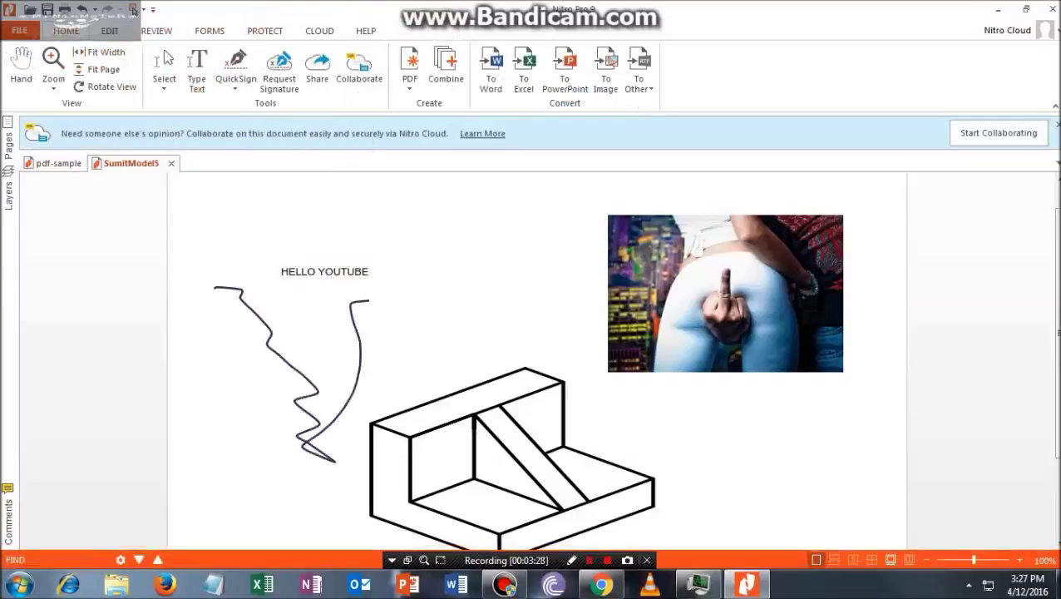
pyautogui.click(209, 31)
pyautogui.click(265, 31)
pyautogui.click(319, 31)
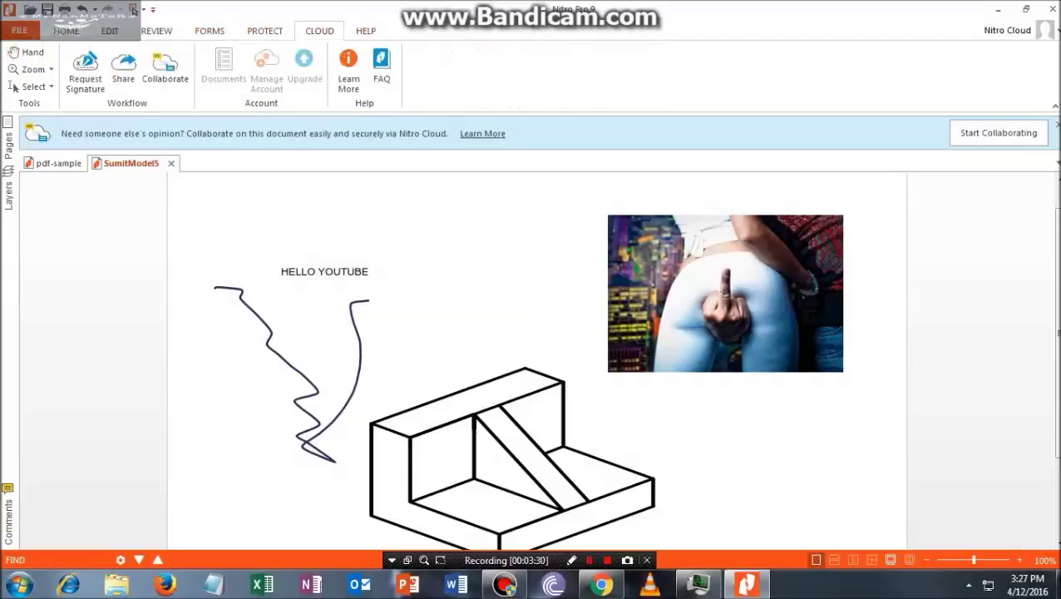
pyautogui.click(156, 31)
# Try to crop the page to the area around the "HELLO YOUTUBE" text.
pyautogui.click(110, 30)
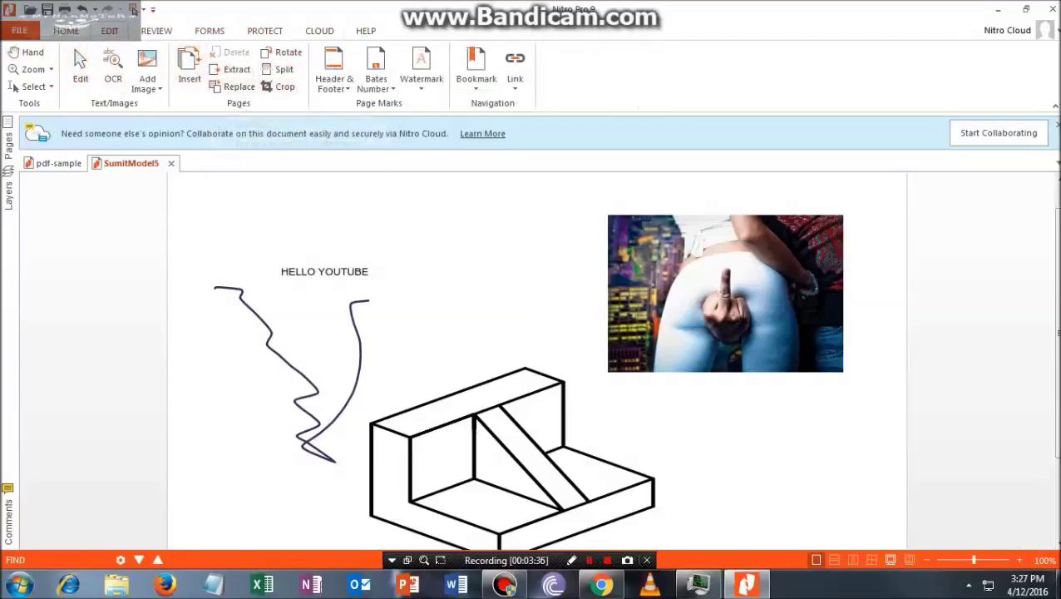
pyautogui.moveTo(268, 232); pyautogui.dragTo(413, 327)
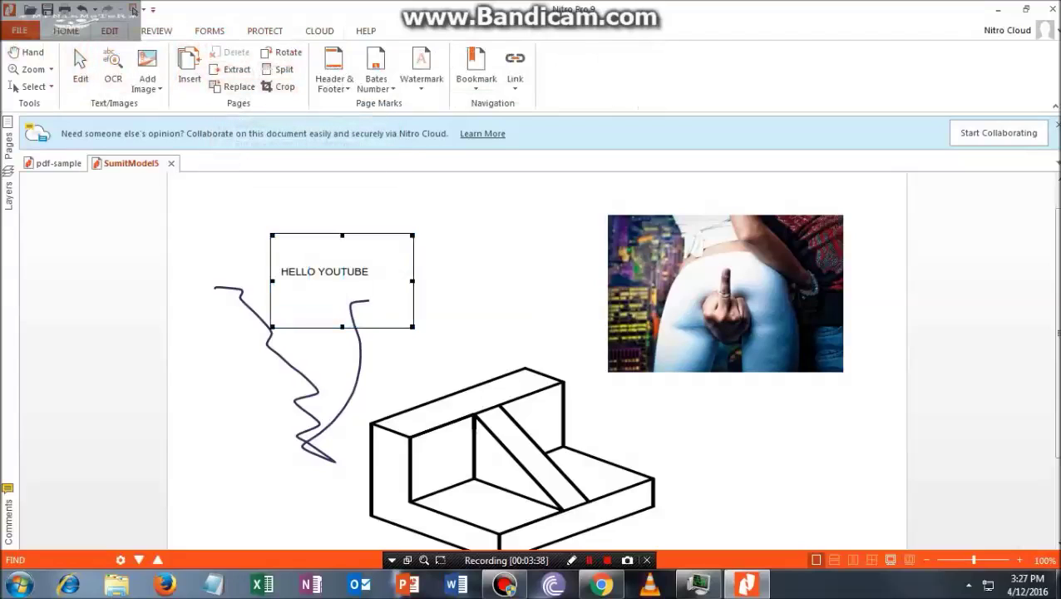
pyautogui.moveTo(408, 331); pyautogui.dragTo(262, 224)
pyautogui.click(342, 311)
pyautogui.click(262, 223)
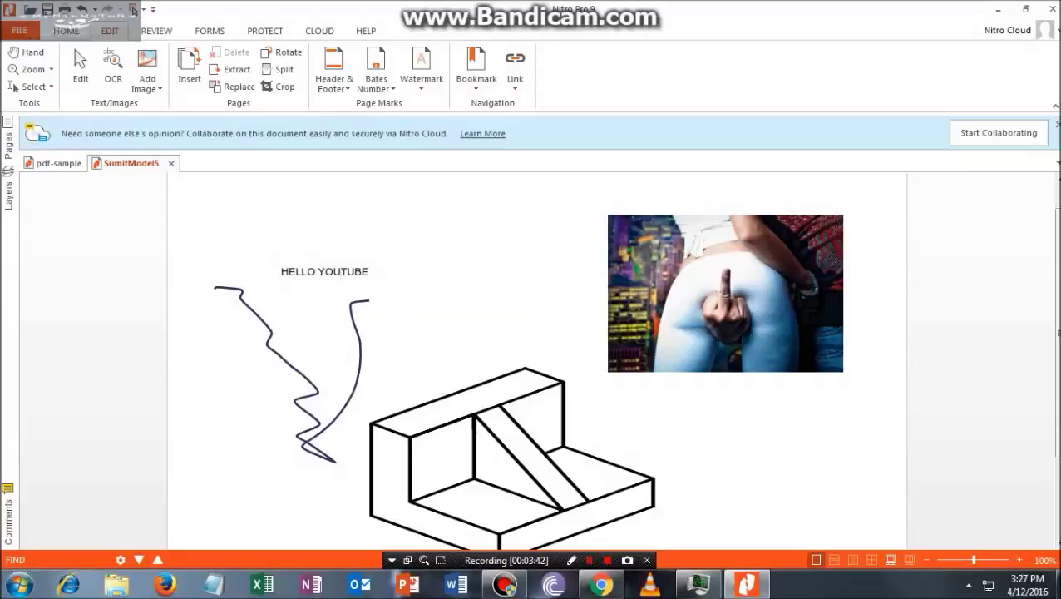
pyautogui.scroll(-2, 355, 70)
pyautogui.scroll(3, 171, 69)
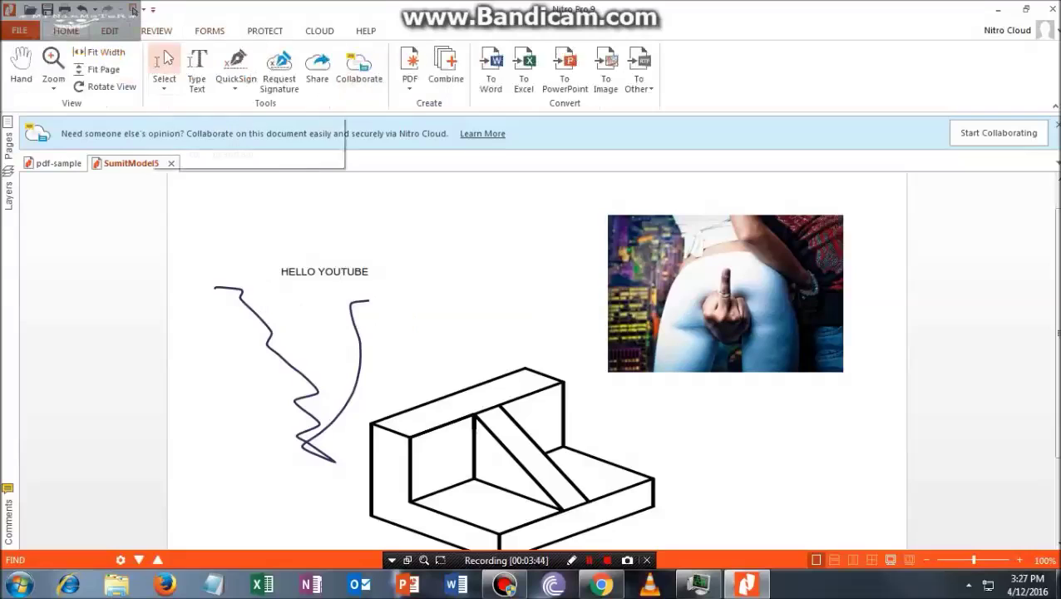
# Save a copy of the edited document to the Desktop as a standard PDF named YT.
pyautogui.scroll(-1, 166, 70)
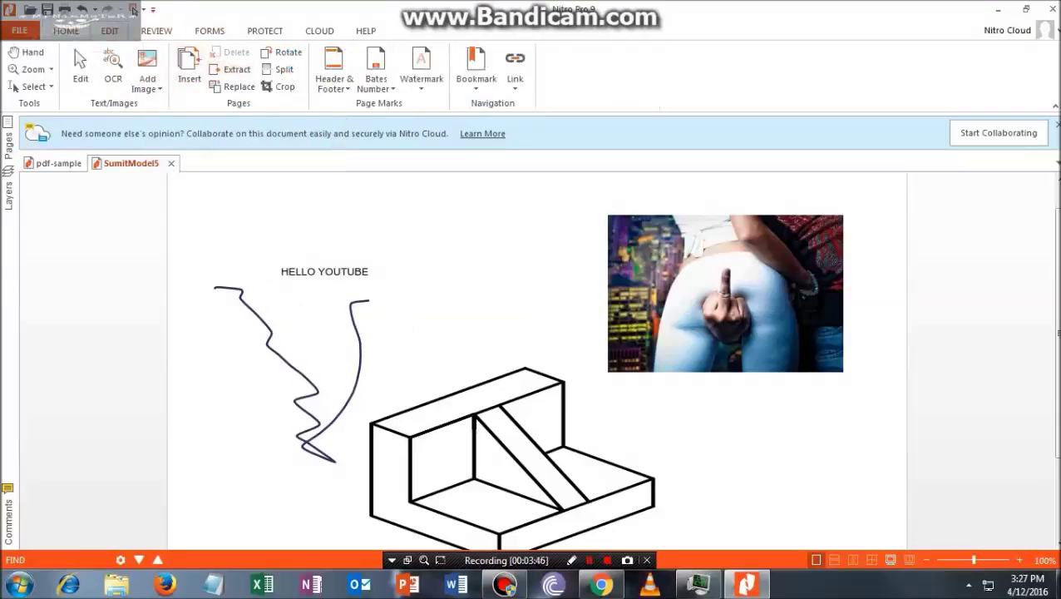
pyautogui.scroll(-2, 499, 332)
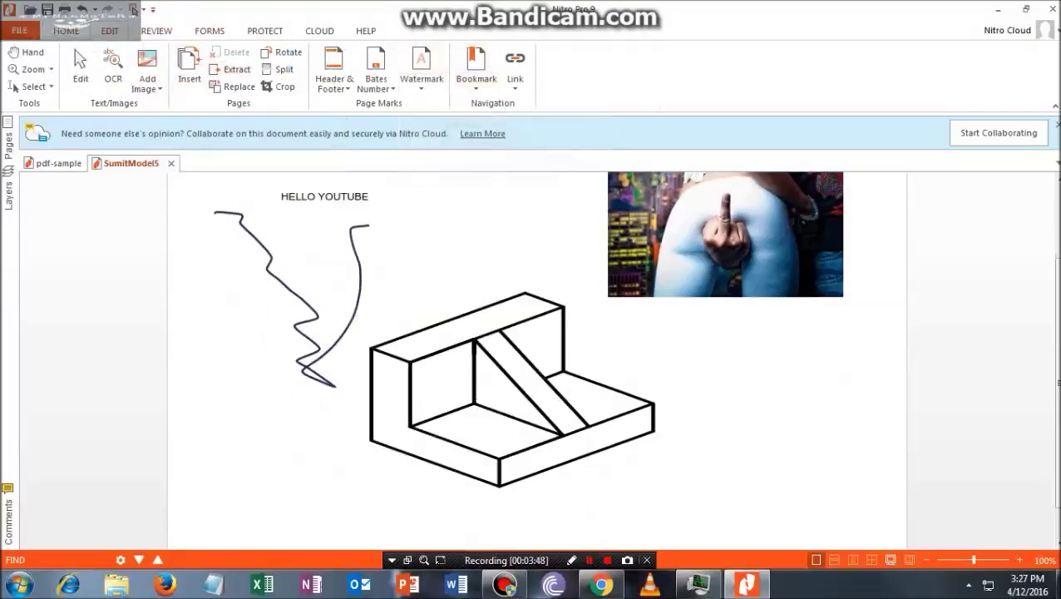
pyautogui.click(18, 30)
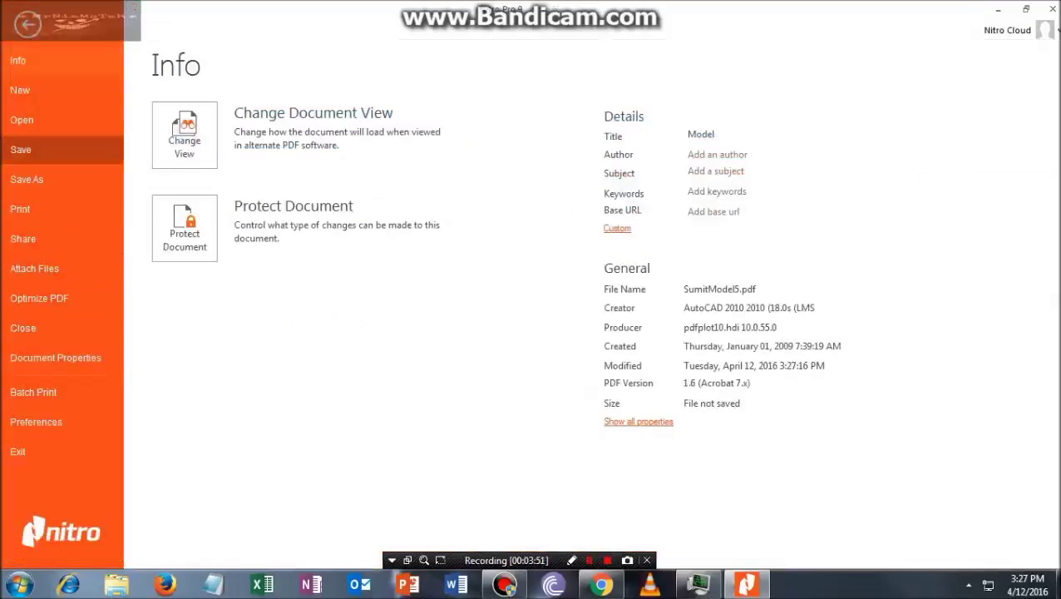
pyautogui.click(28, 179)
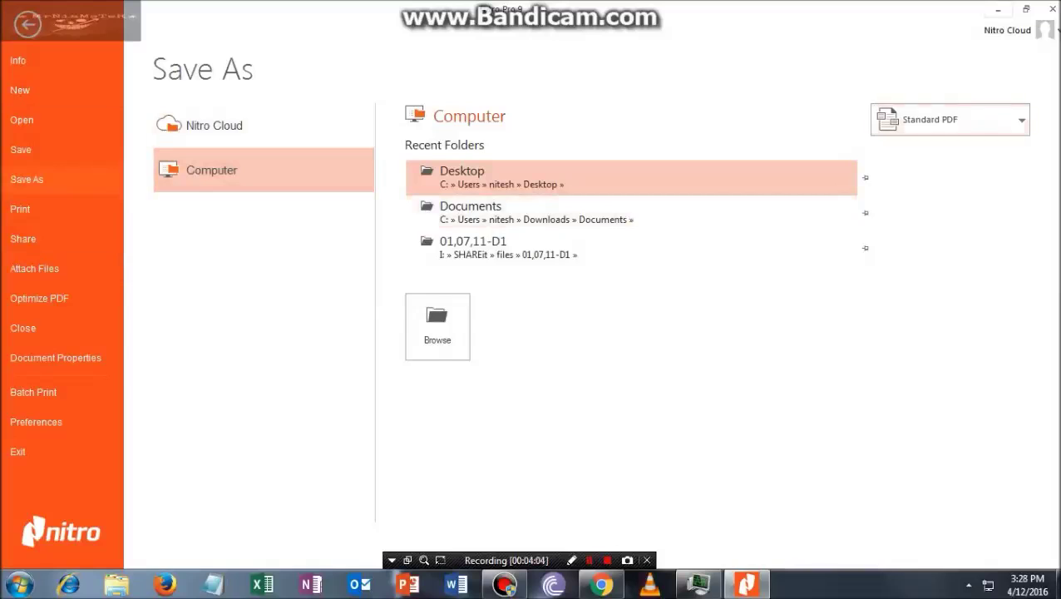
pyautogui.click(437, 326)
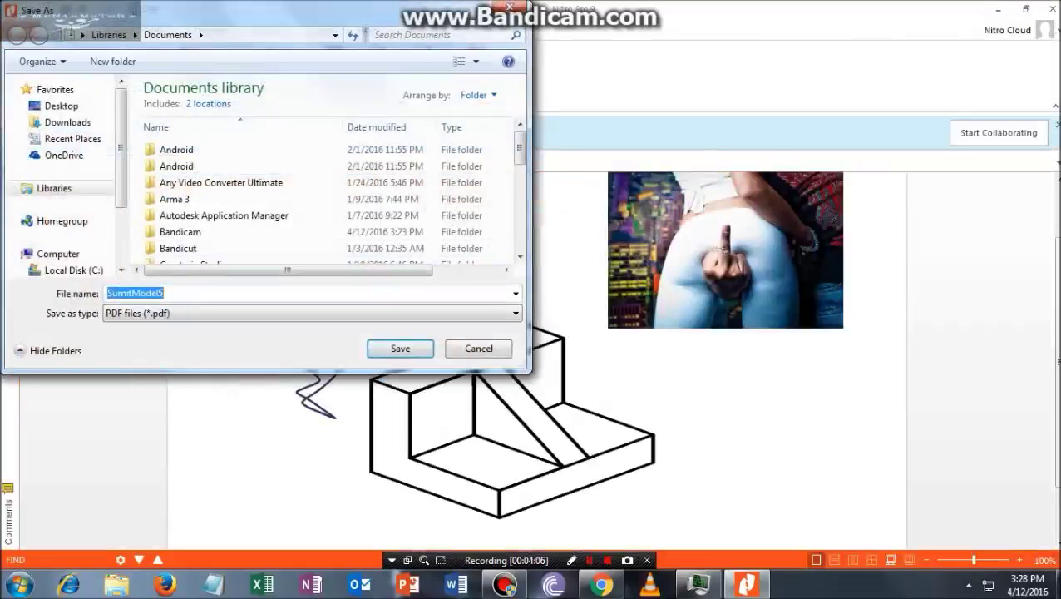
pyautogui.click(62, 107)
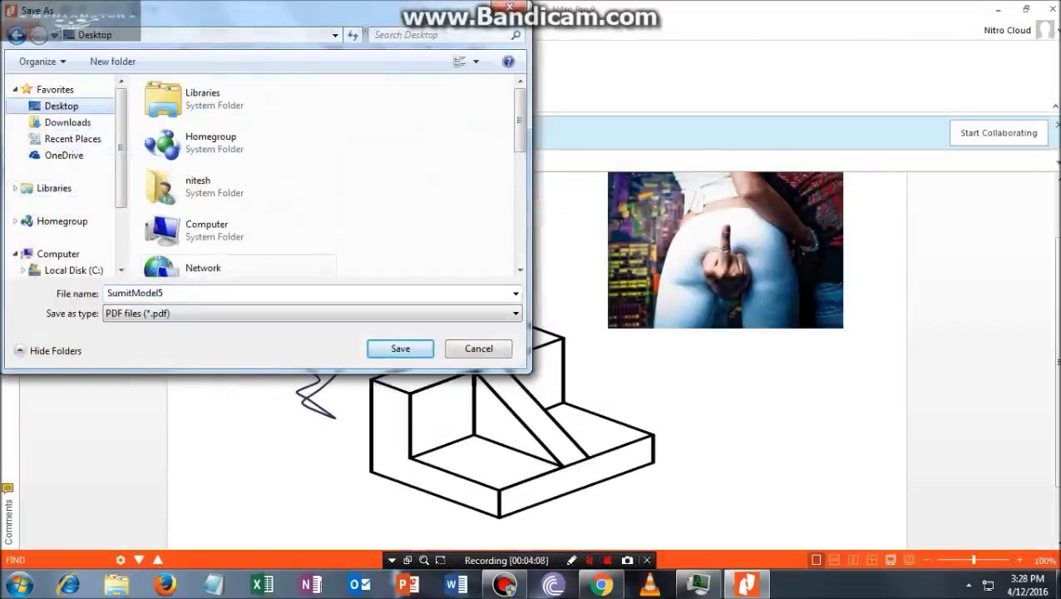
pyautogui.click(208, 294)
pyautogui.write('YT')
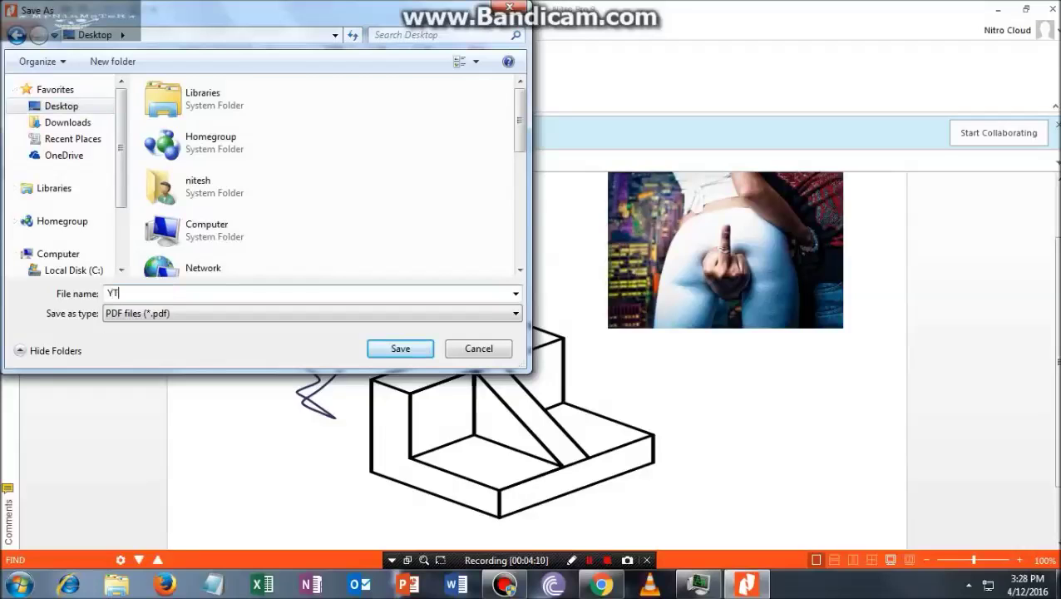
pyautogui.click(400, 348)
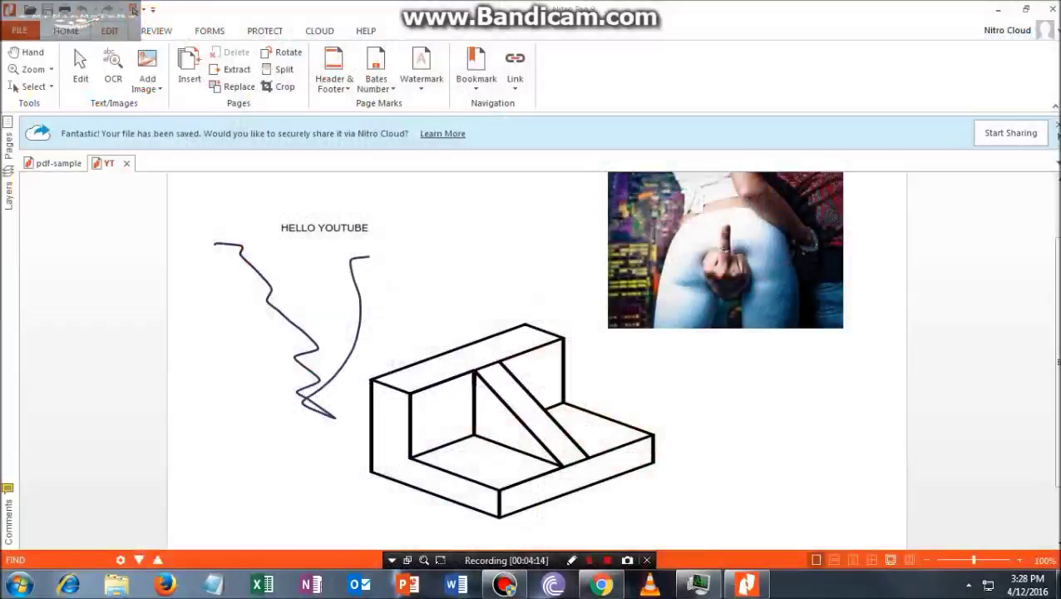
# Locate the saved YT file on the desktop, and return to Nitro Pro to look over the edited page.
pyautogui.click(1056, 585)
pyautogui.click(262, 193)
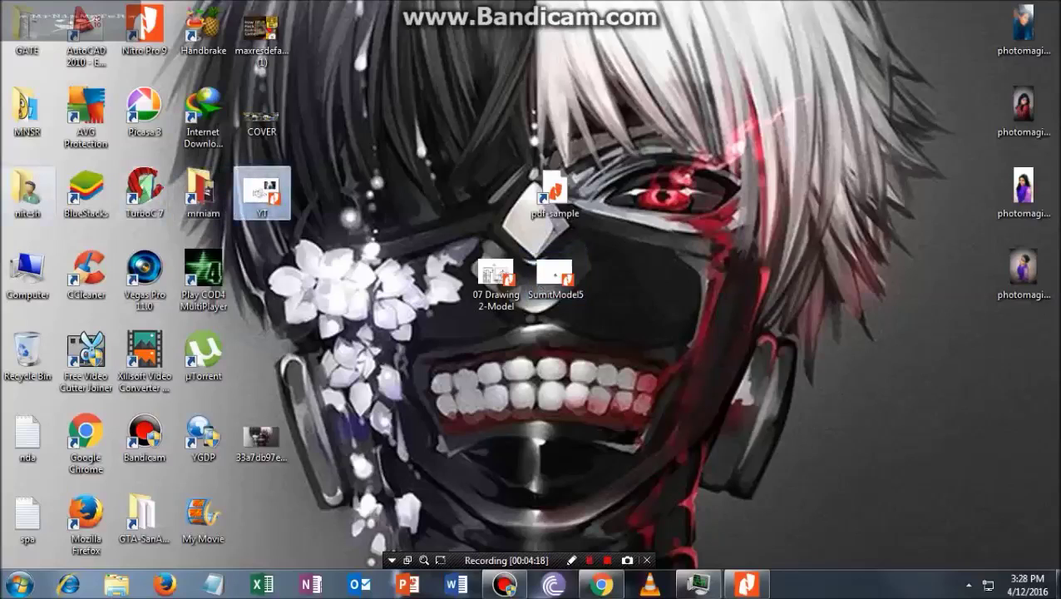
pyautogui.press('super+d')
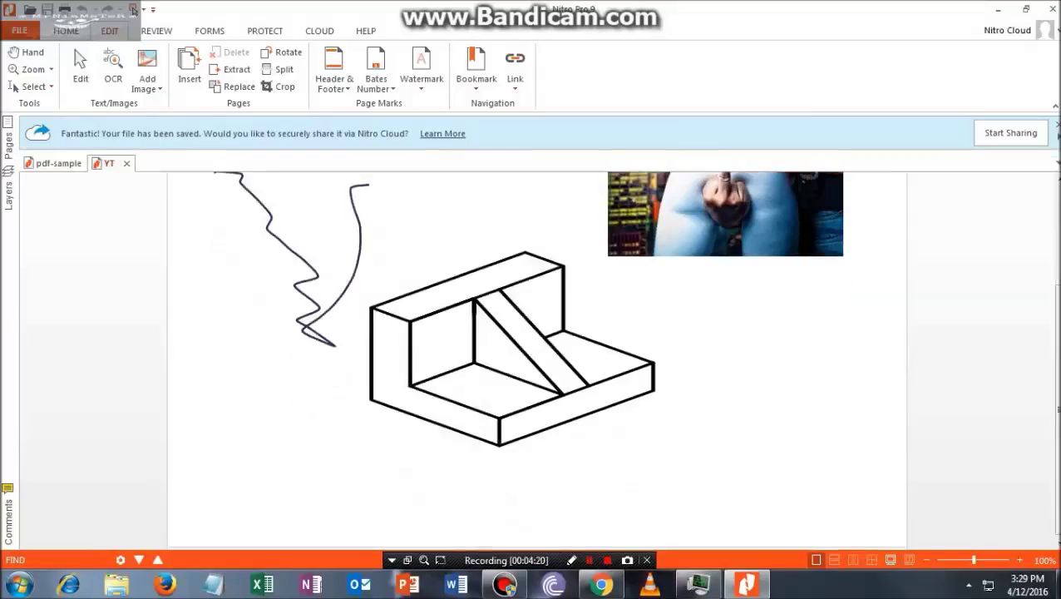
pyautogui.scroll(2, 536, 358)
pyautogui.scroll(-4, 537, 358)
pyautogui.scroll(4, 536, 358)
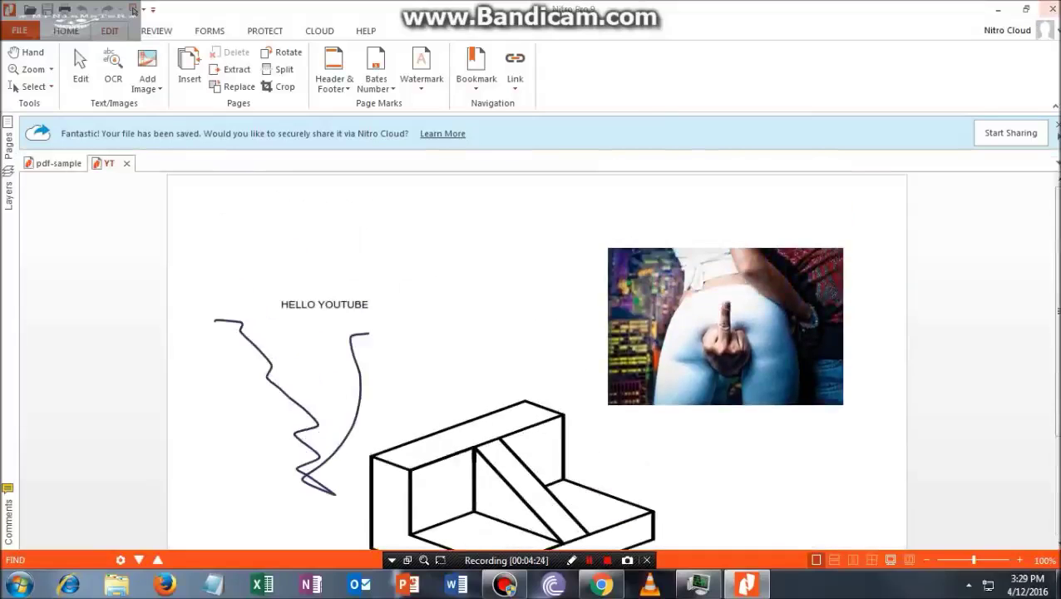
# Close Nitro Pro, saving the changes to pdf-sample.pdf, and move the YT file on the desktop to the empty area beside the icon columns.
pyautogui.click(1053, 9)
pyautogui.press('Return')
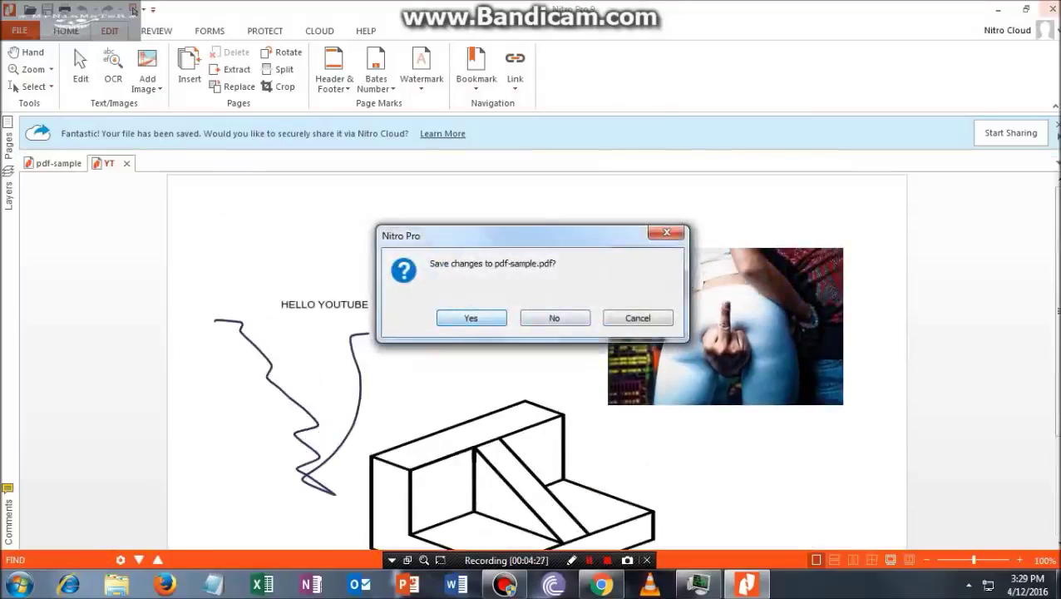
pyautogui.press('Return')
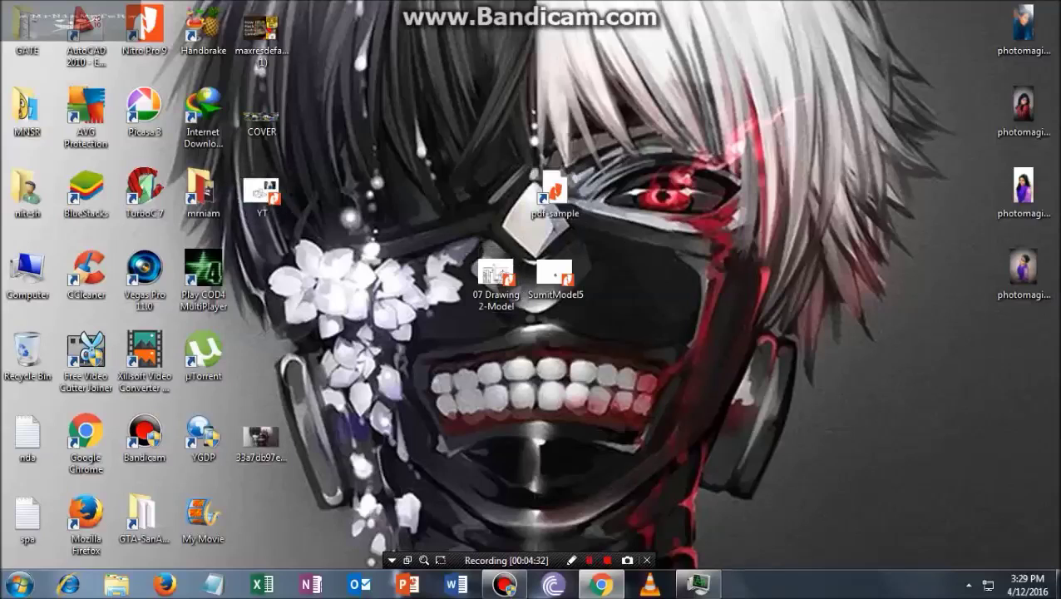
pyautogui.moveTo(262, 192); pyautogui.dragTo(379, 193)
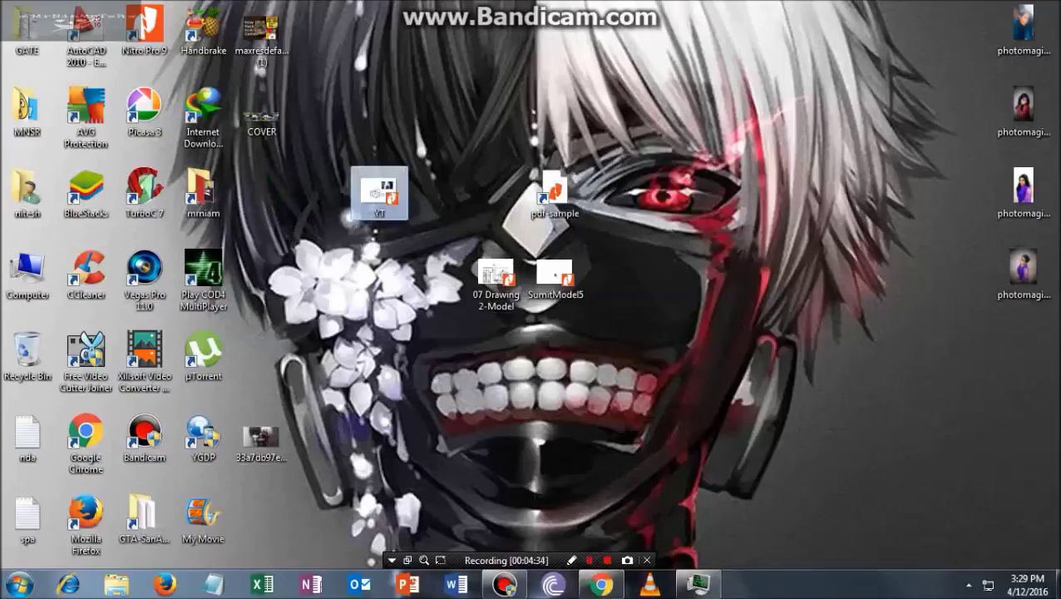